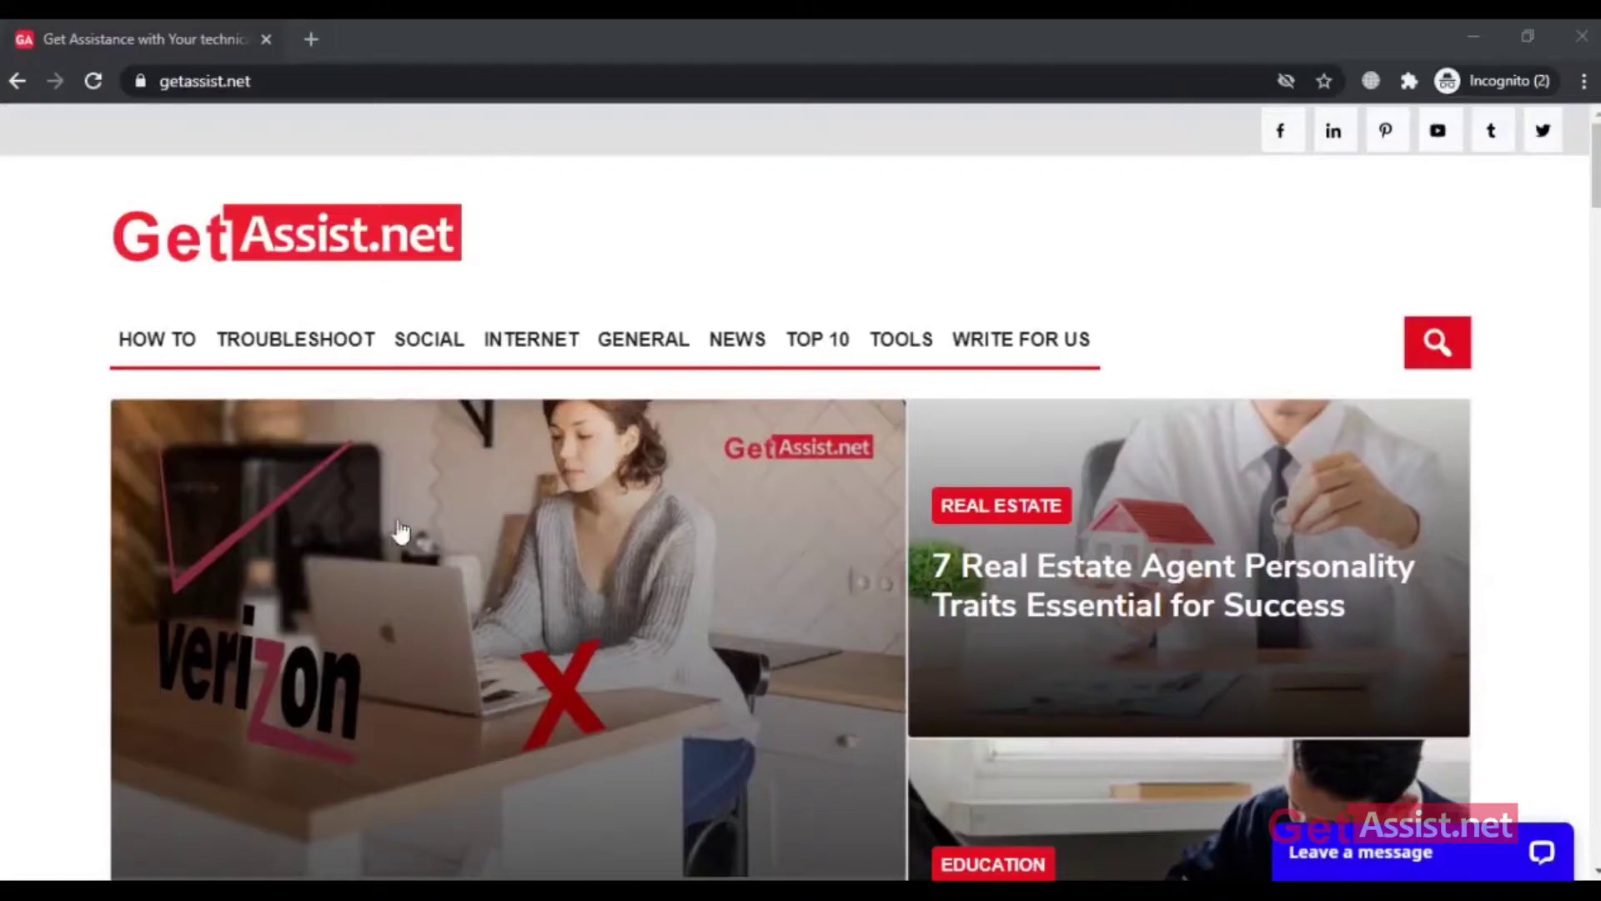
Step: Search GetAssist.net for 'Facebook Verification Code Not Received'
click(1429, 345)
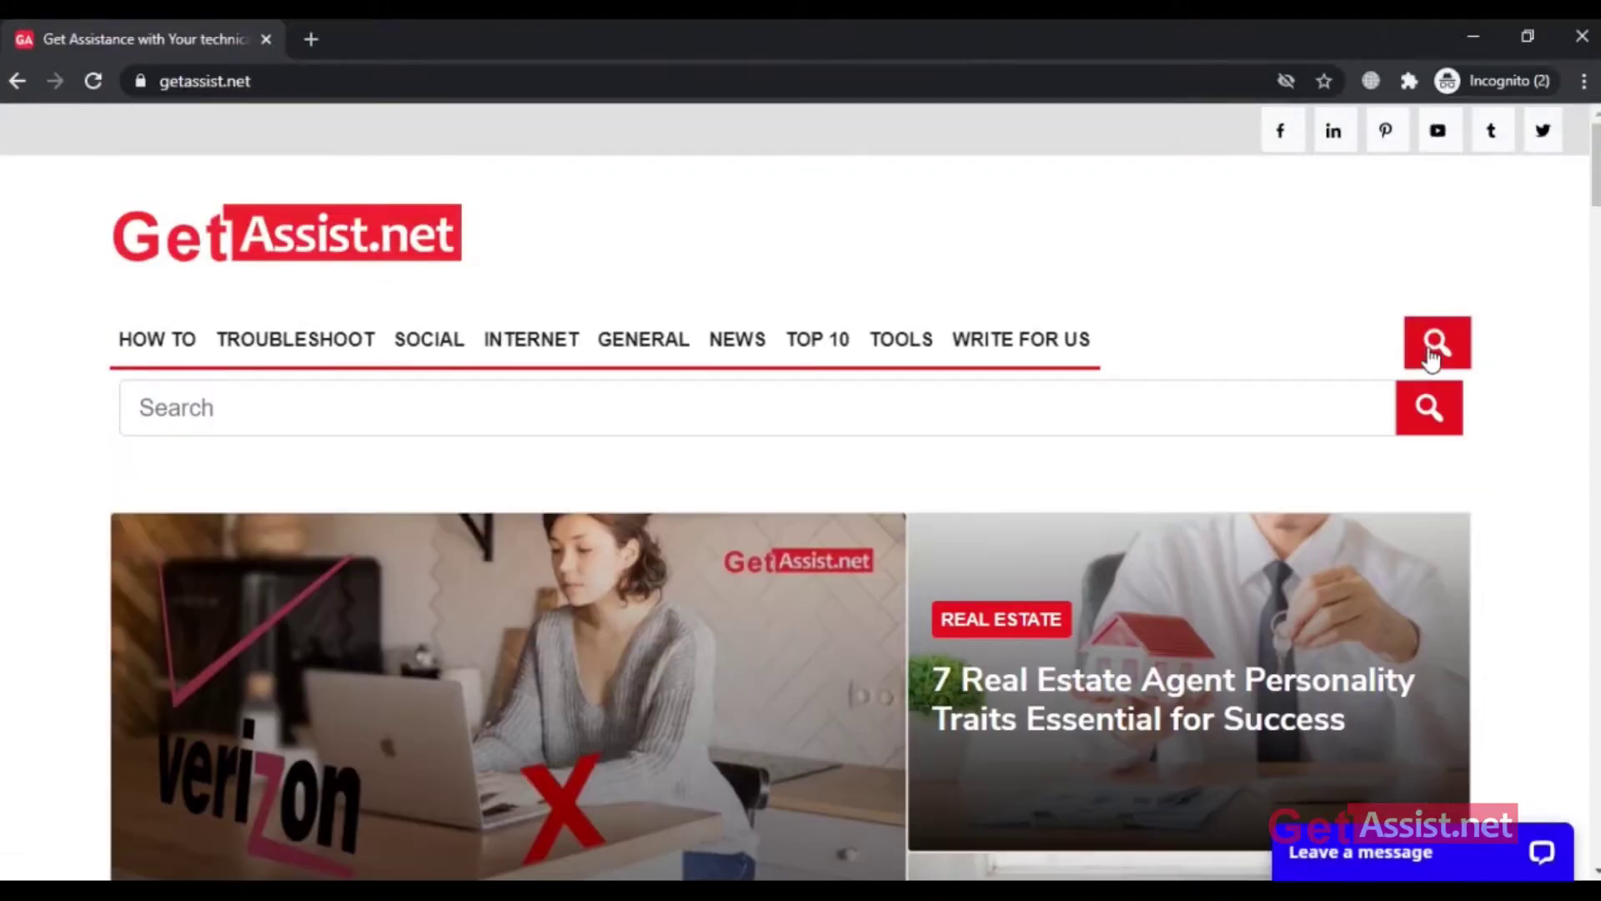
click(533, 422)
key(ctrl+v)
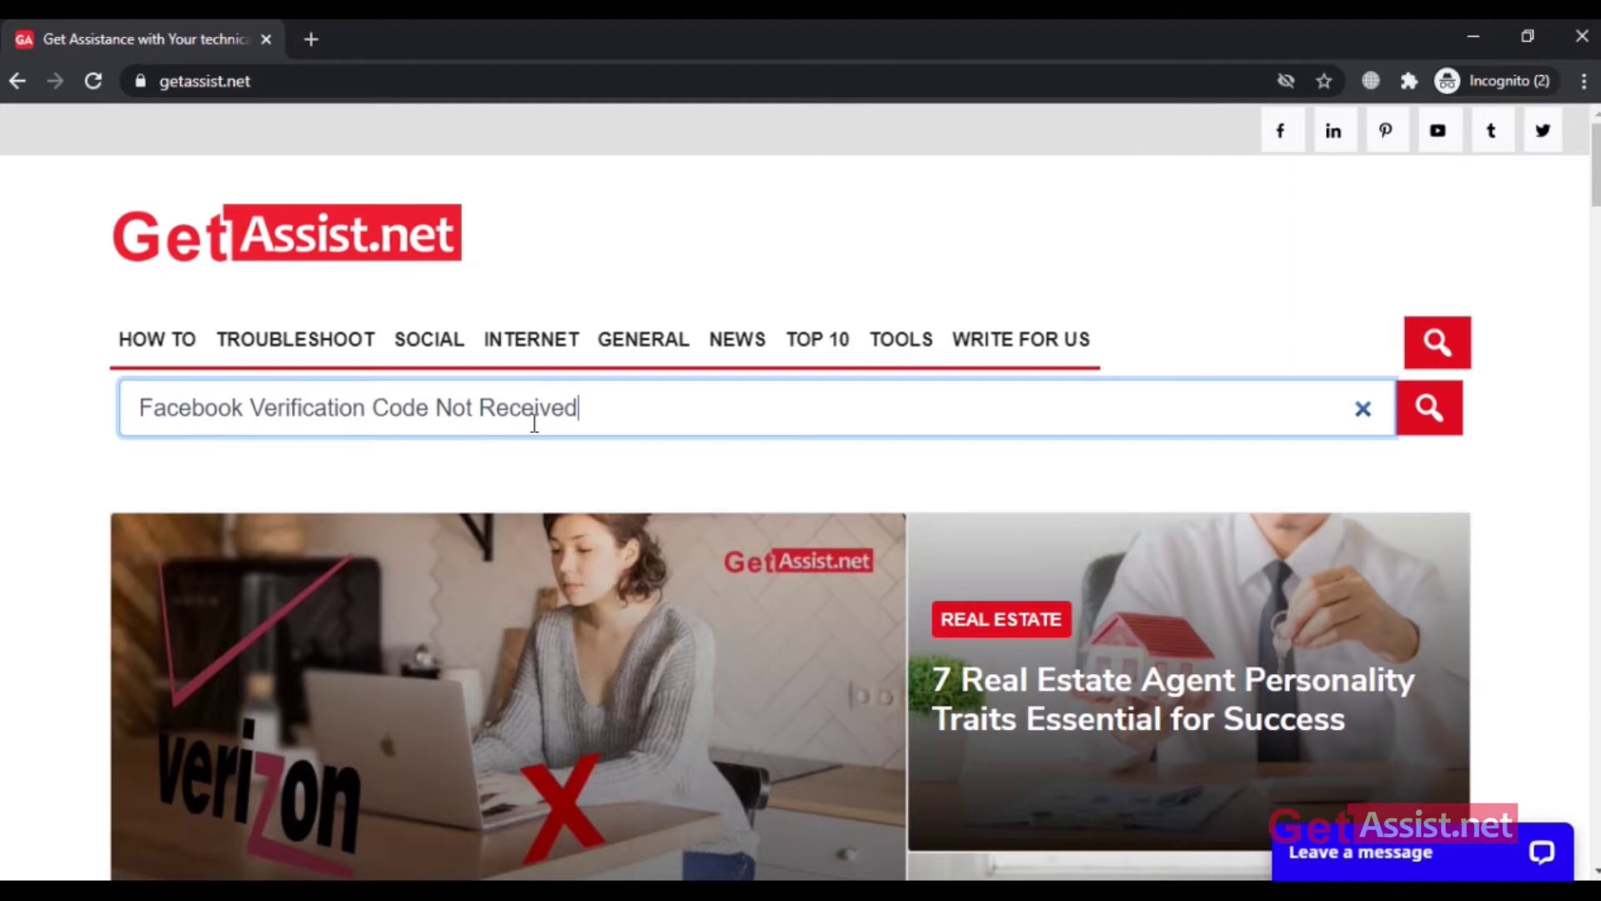
drag(602, 398, 6, 408)
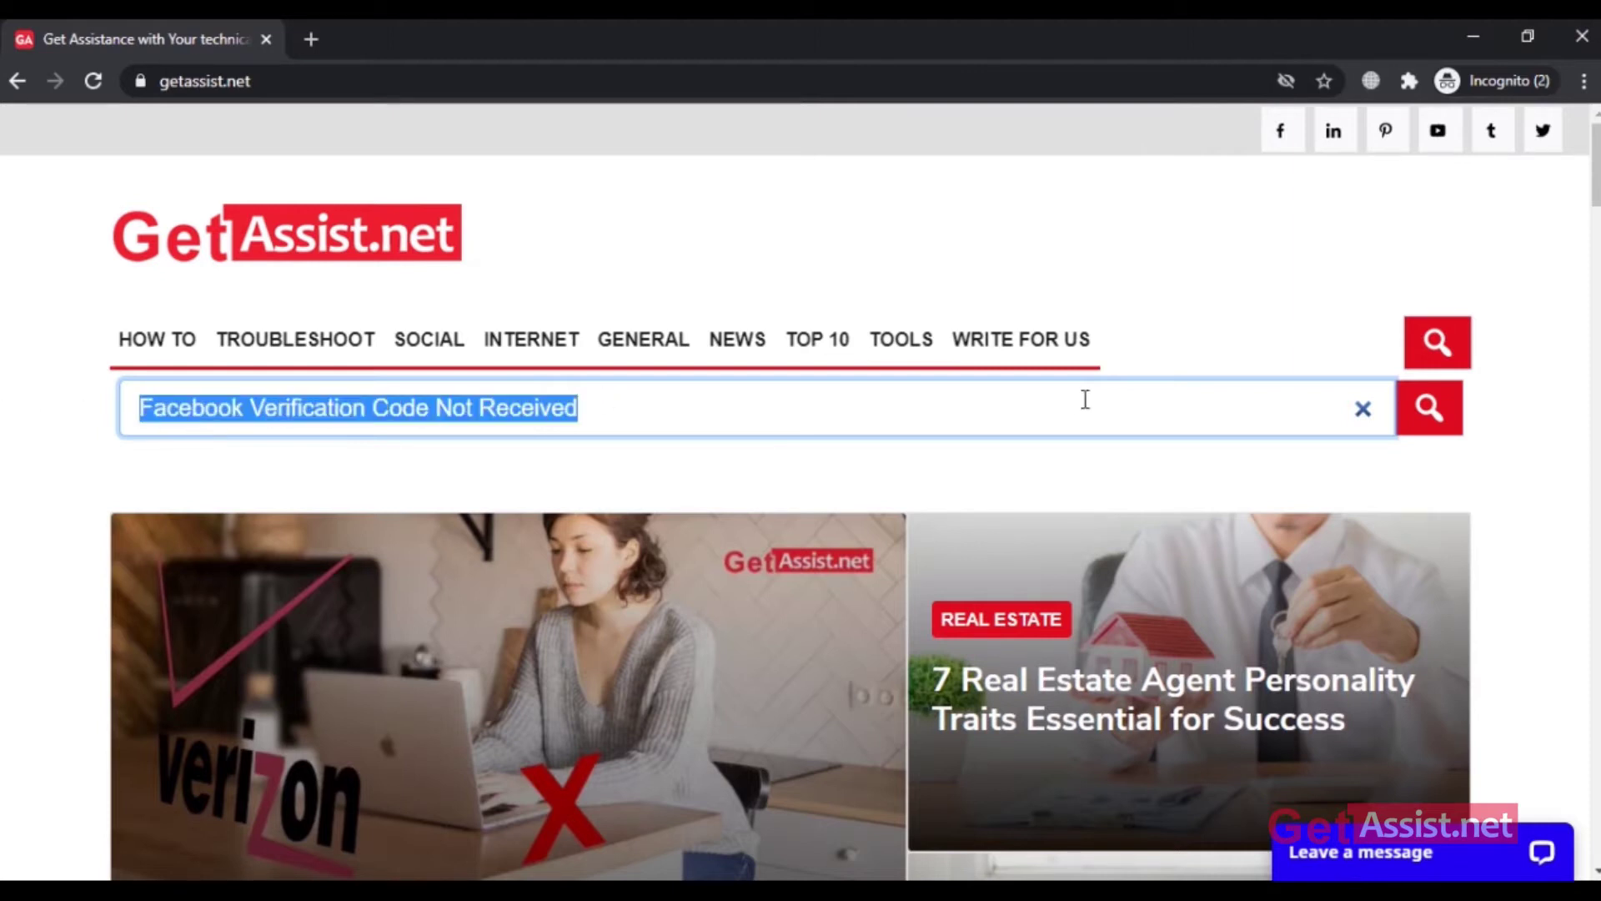
key(Return)
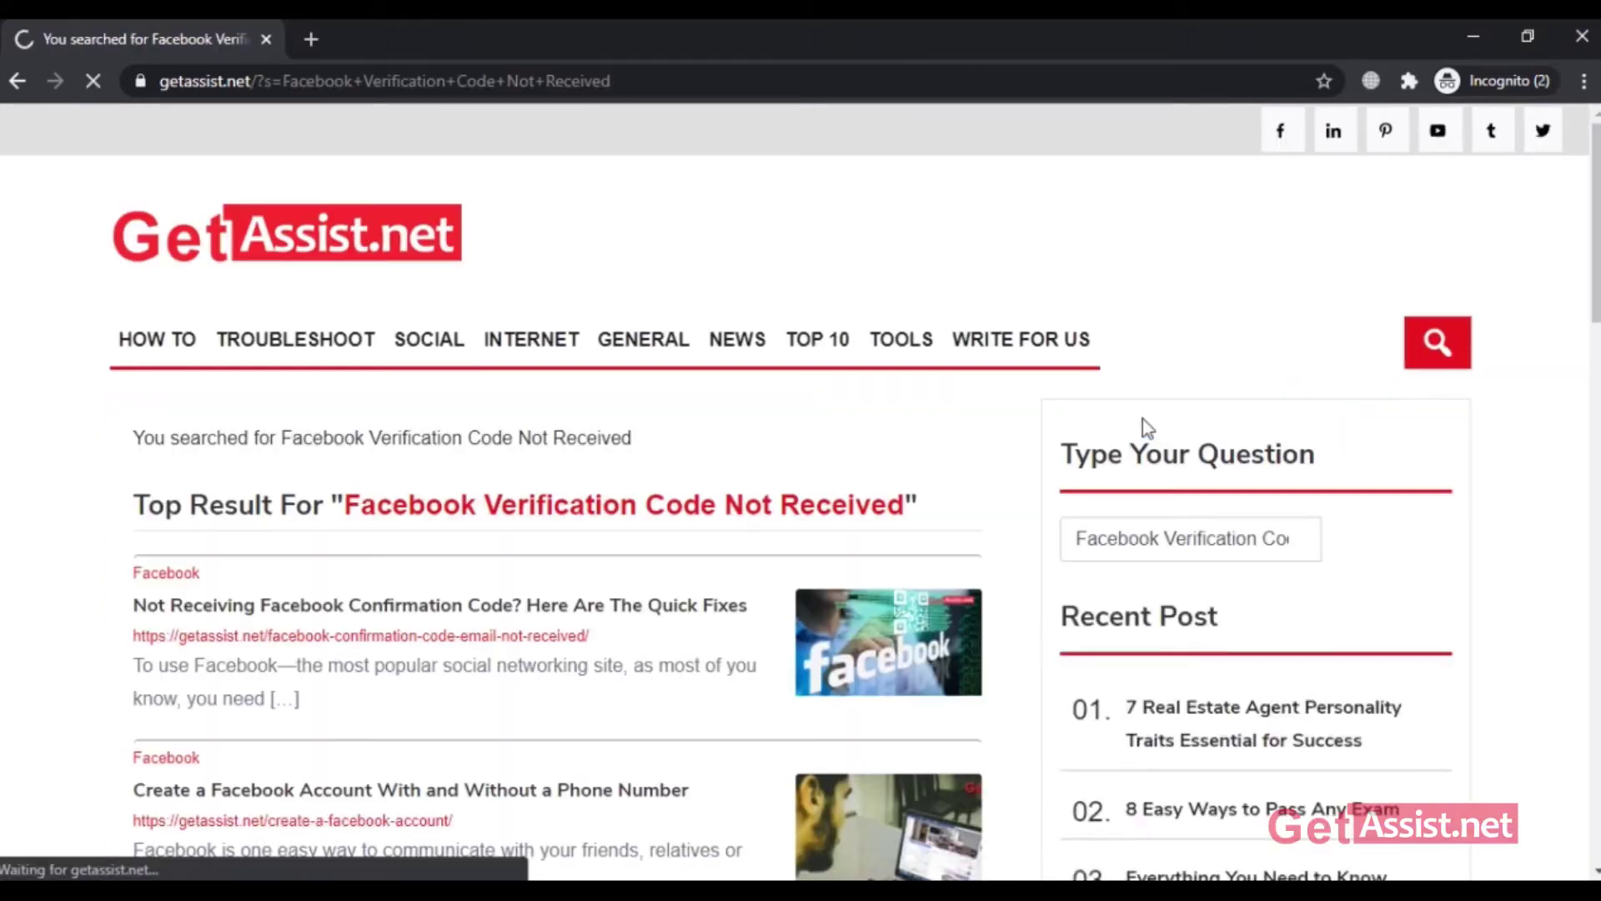
Step: Open the 'Not Receiving Facebook Confirmation Code? Here Are The Quick Fixes' article and scroll to its solutions
scroll(336, 674, down, 1)
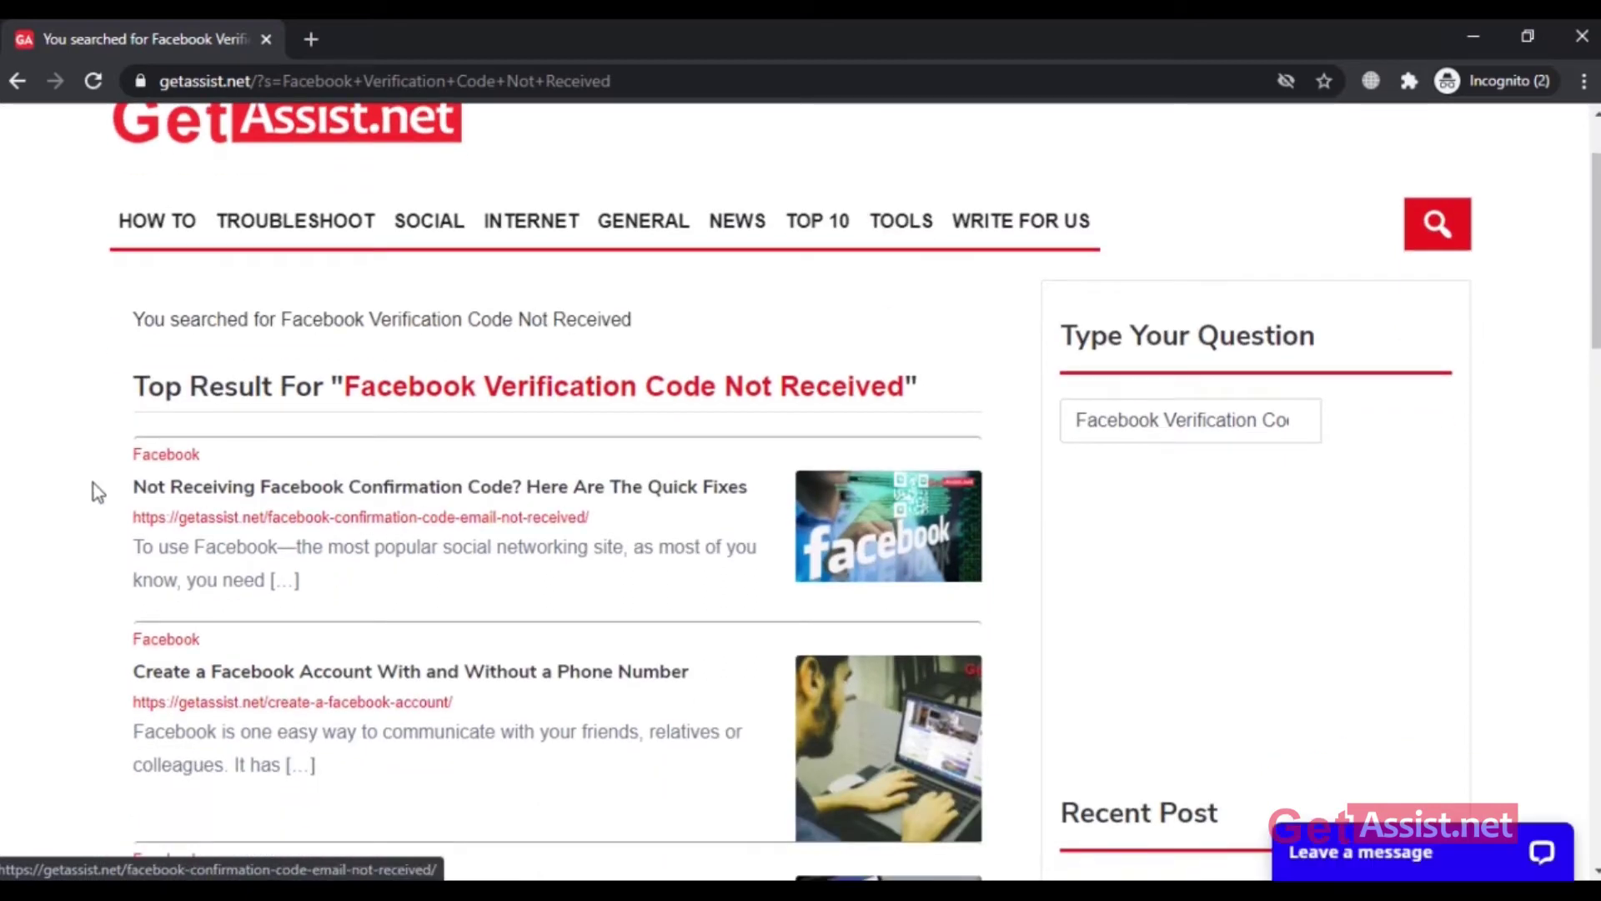
click(597, 489)
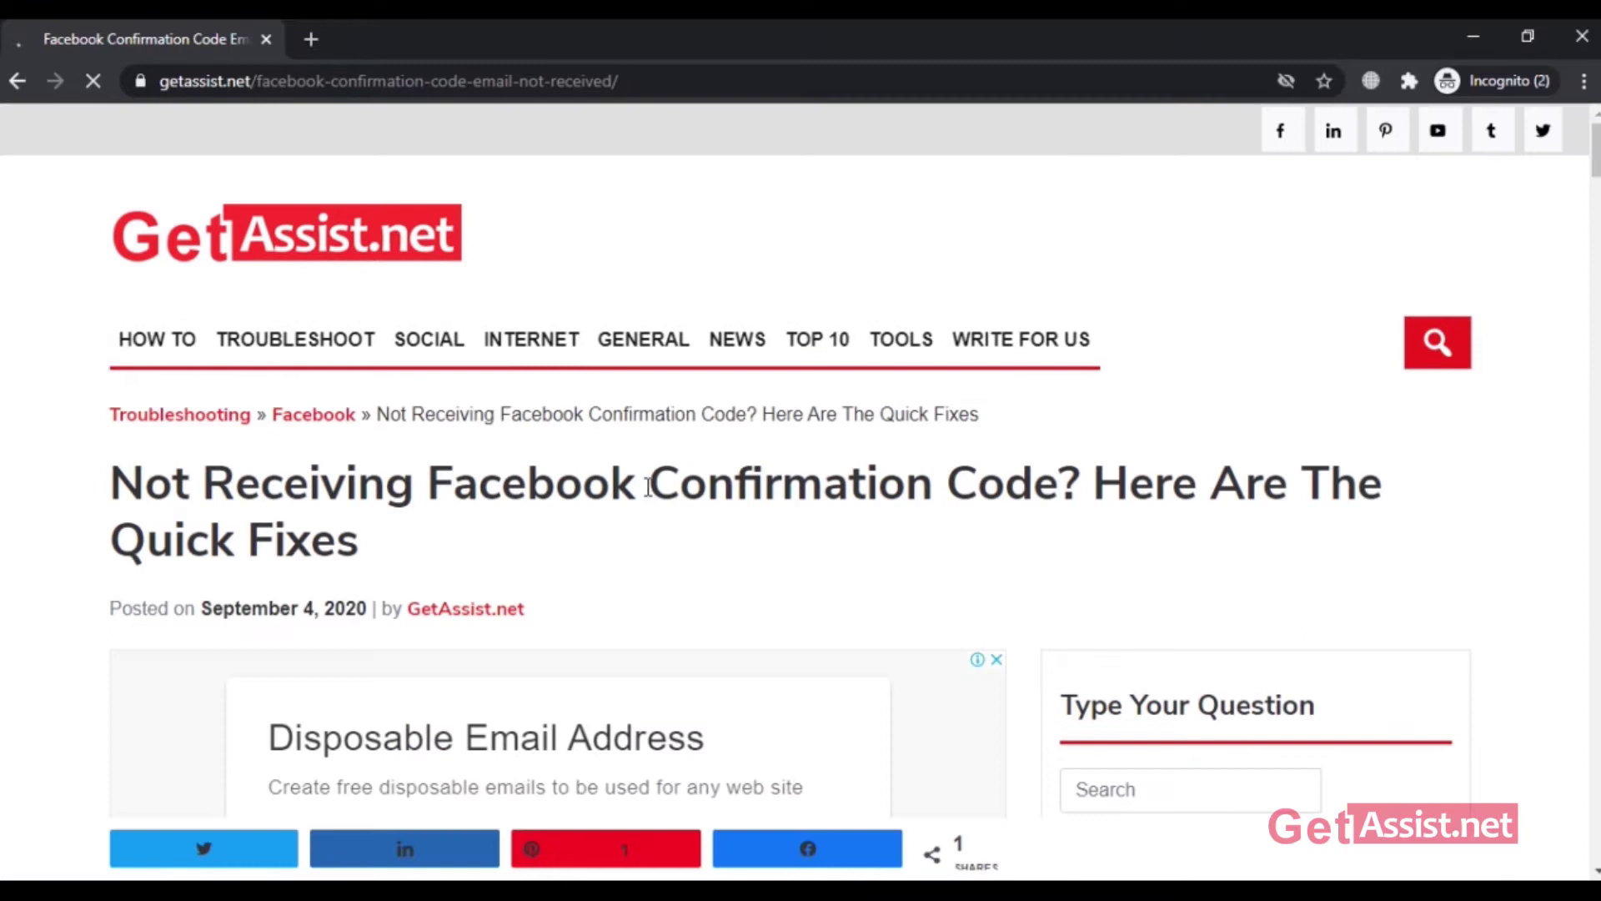
scroll(900, 458, down, 4)
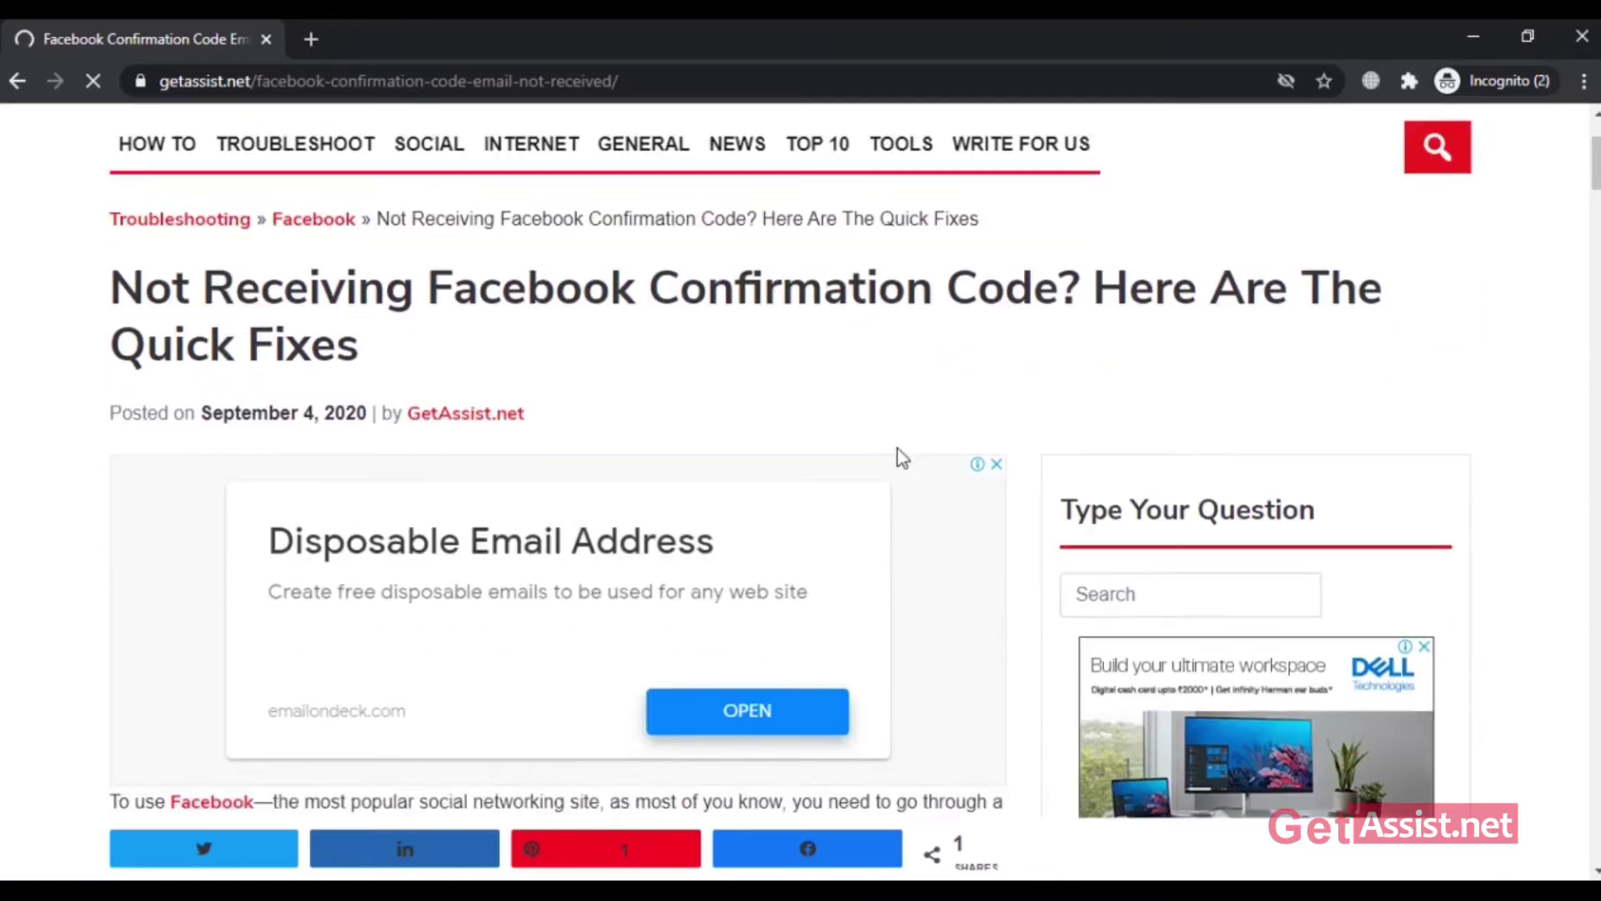
scroll(844, 461, down, 3)
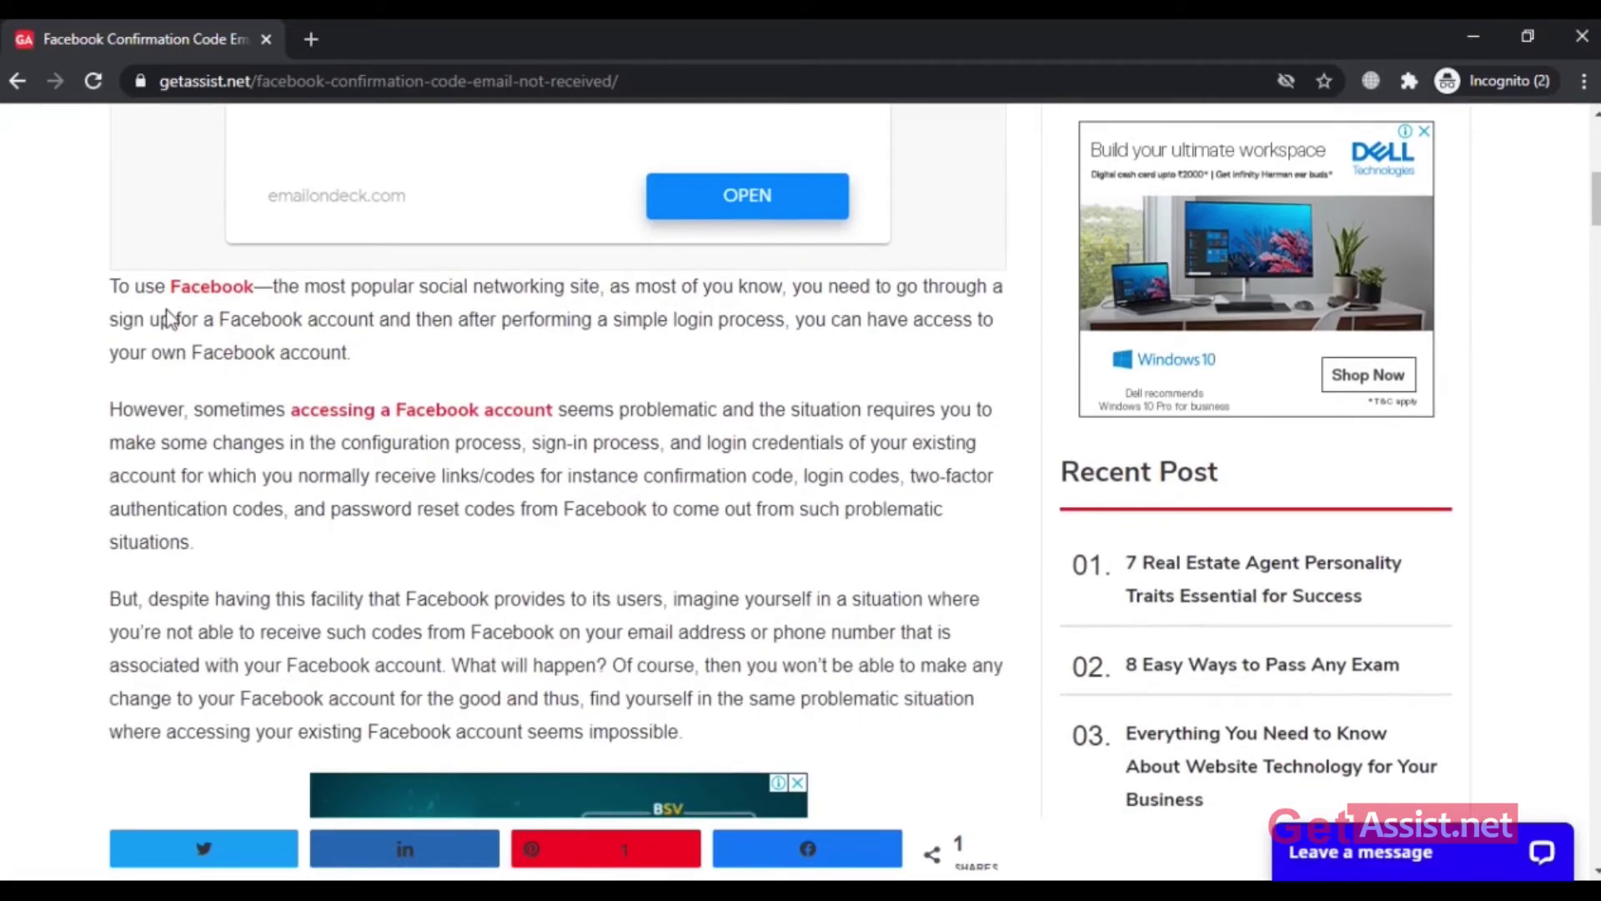
scroll(263, 409, down, 4)
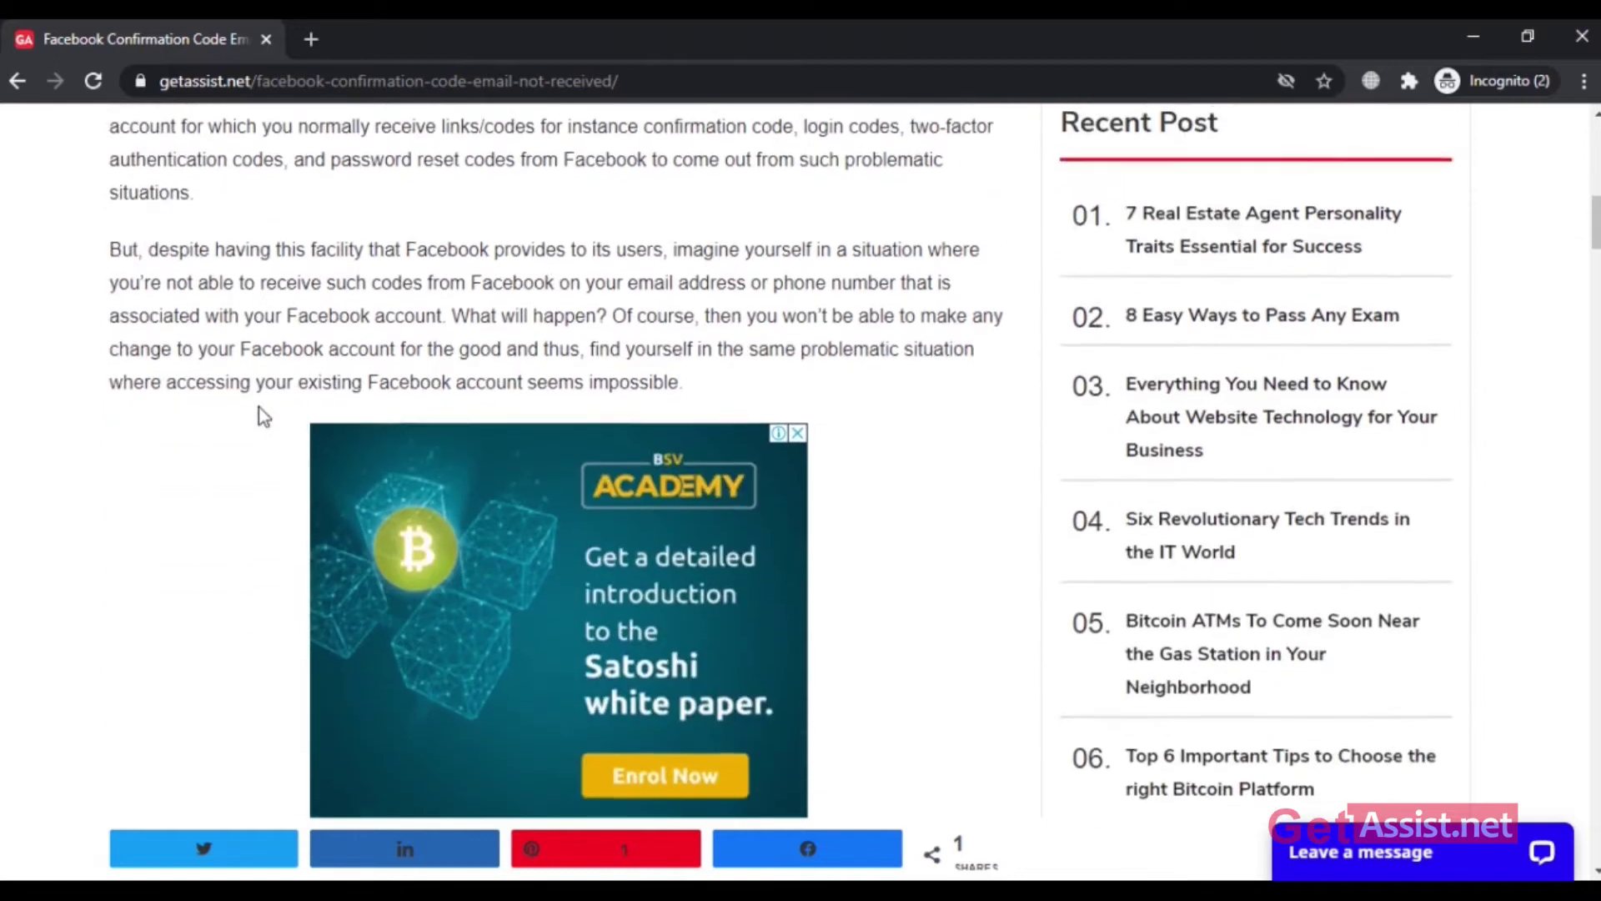
scroll(260, 415, down, 3)
scroll(259, 407, down, 4)
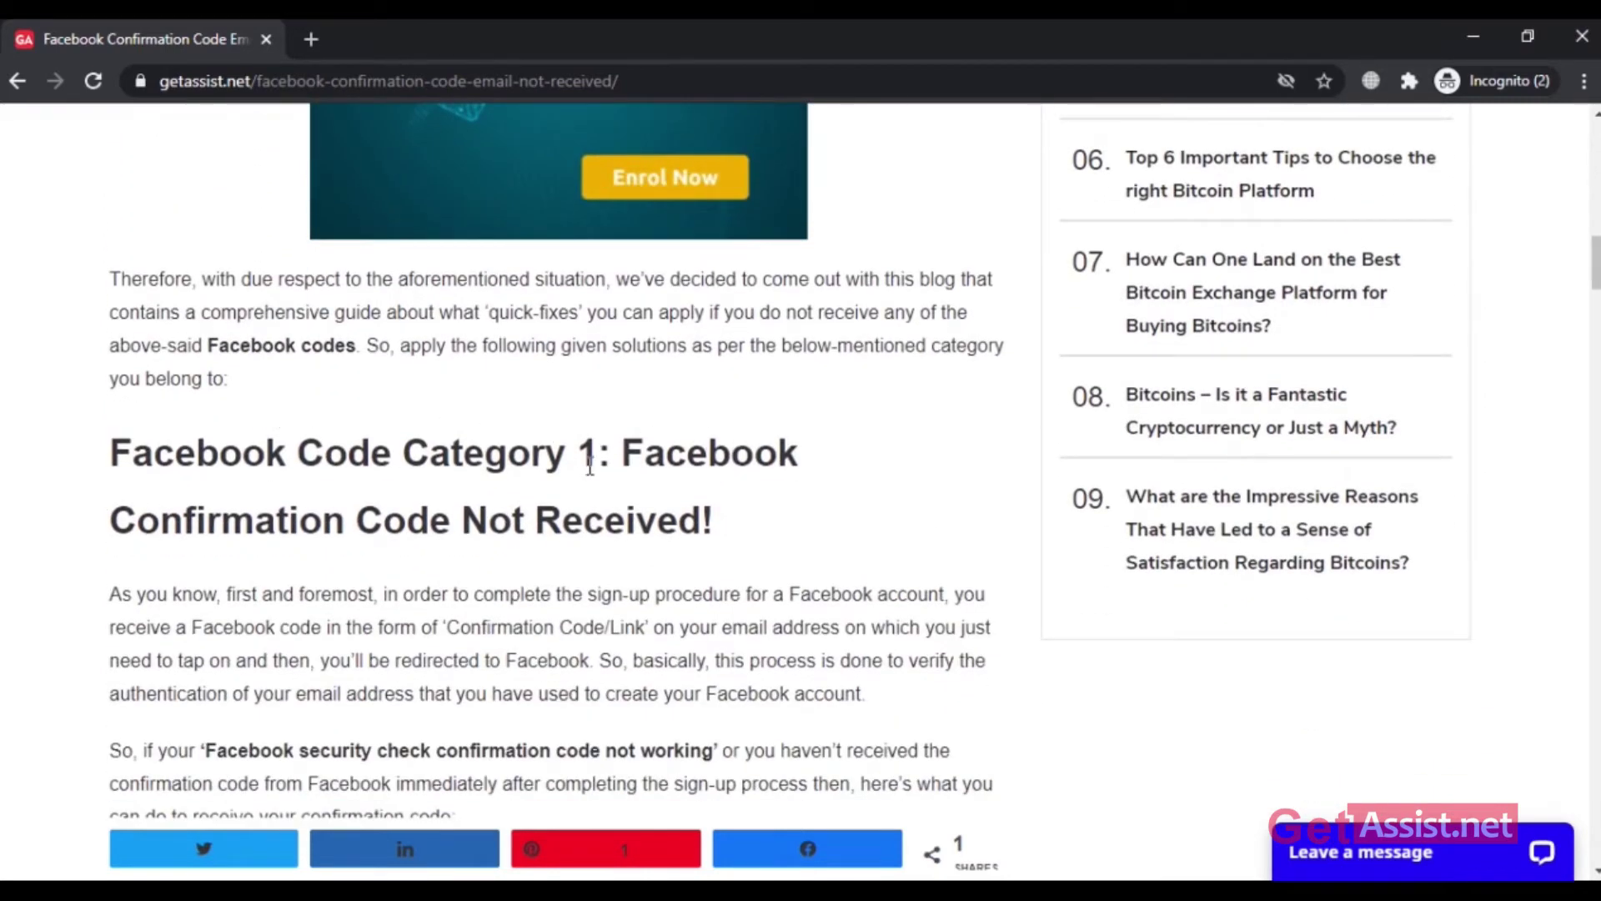
scroll(730, 554, down, 5)
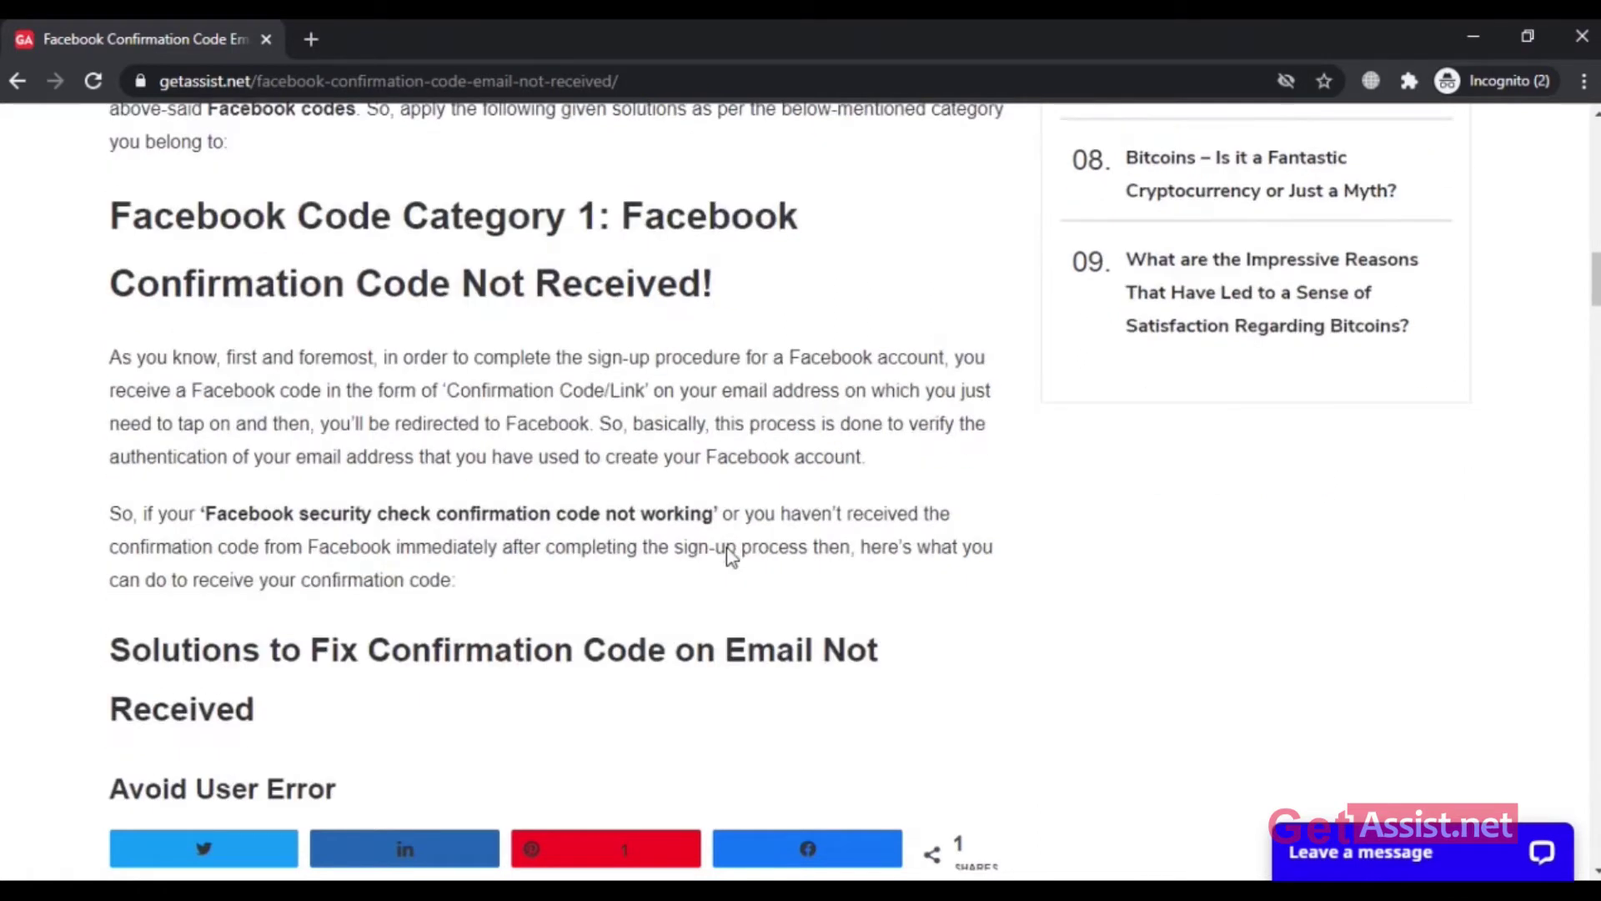
scroll(734, 554, down, 2)
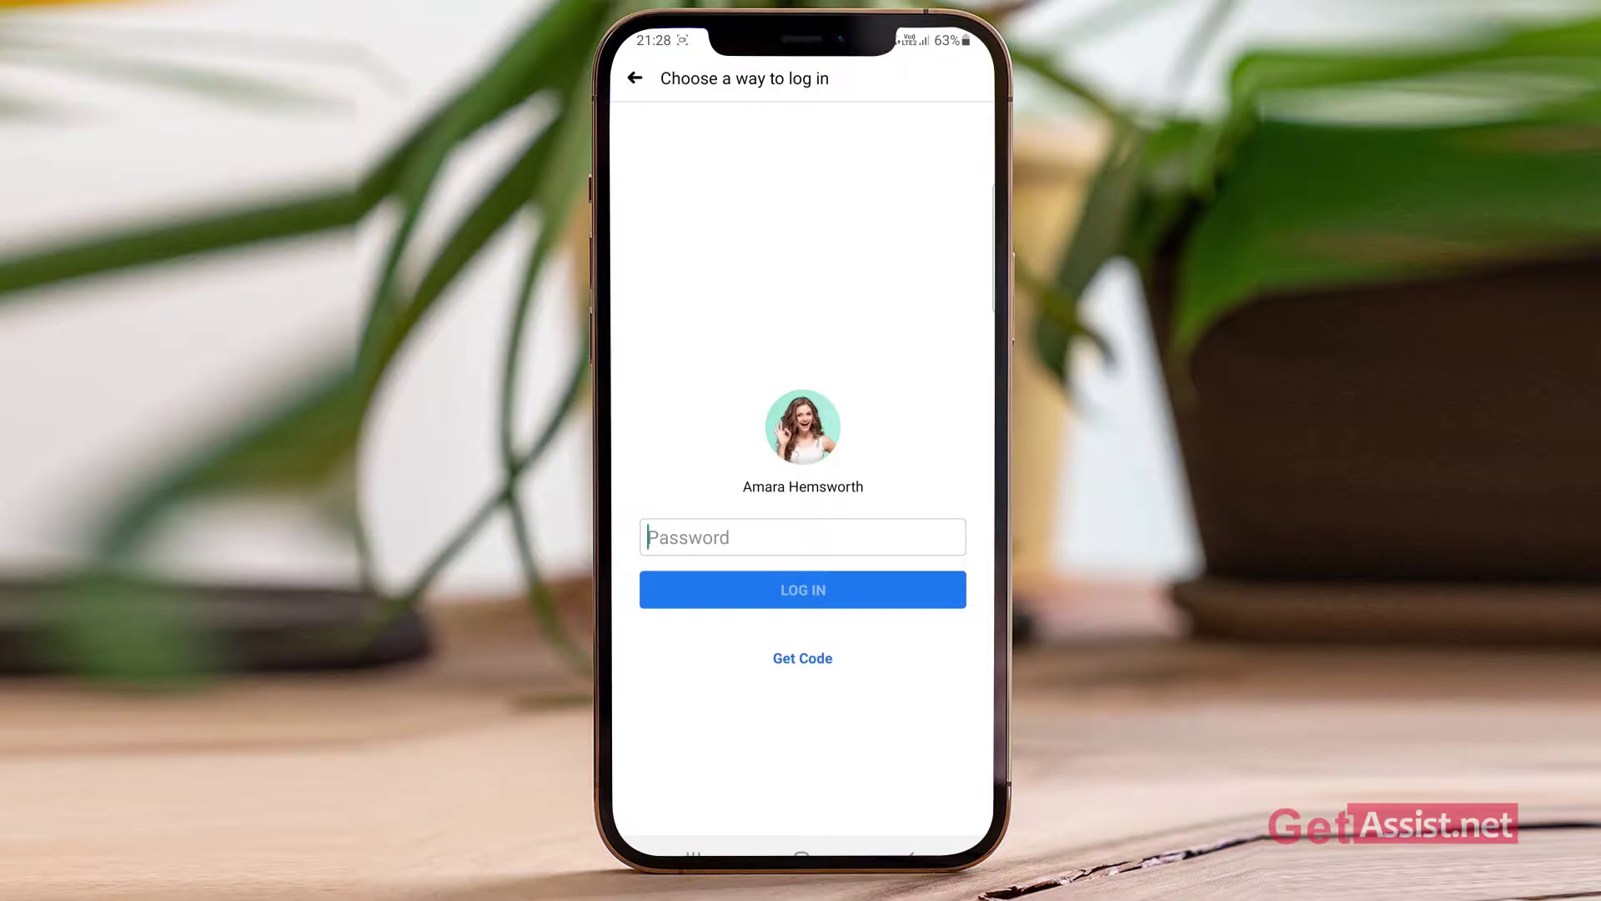
Step: Choose SMS to receive the 8-digit reset code, then hide the keypad
click(949, 358)
click(803, 450)
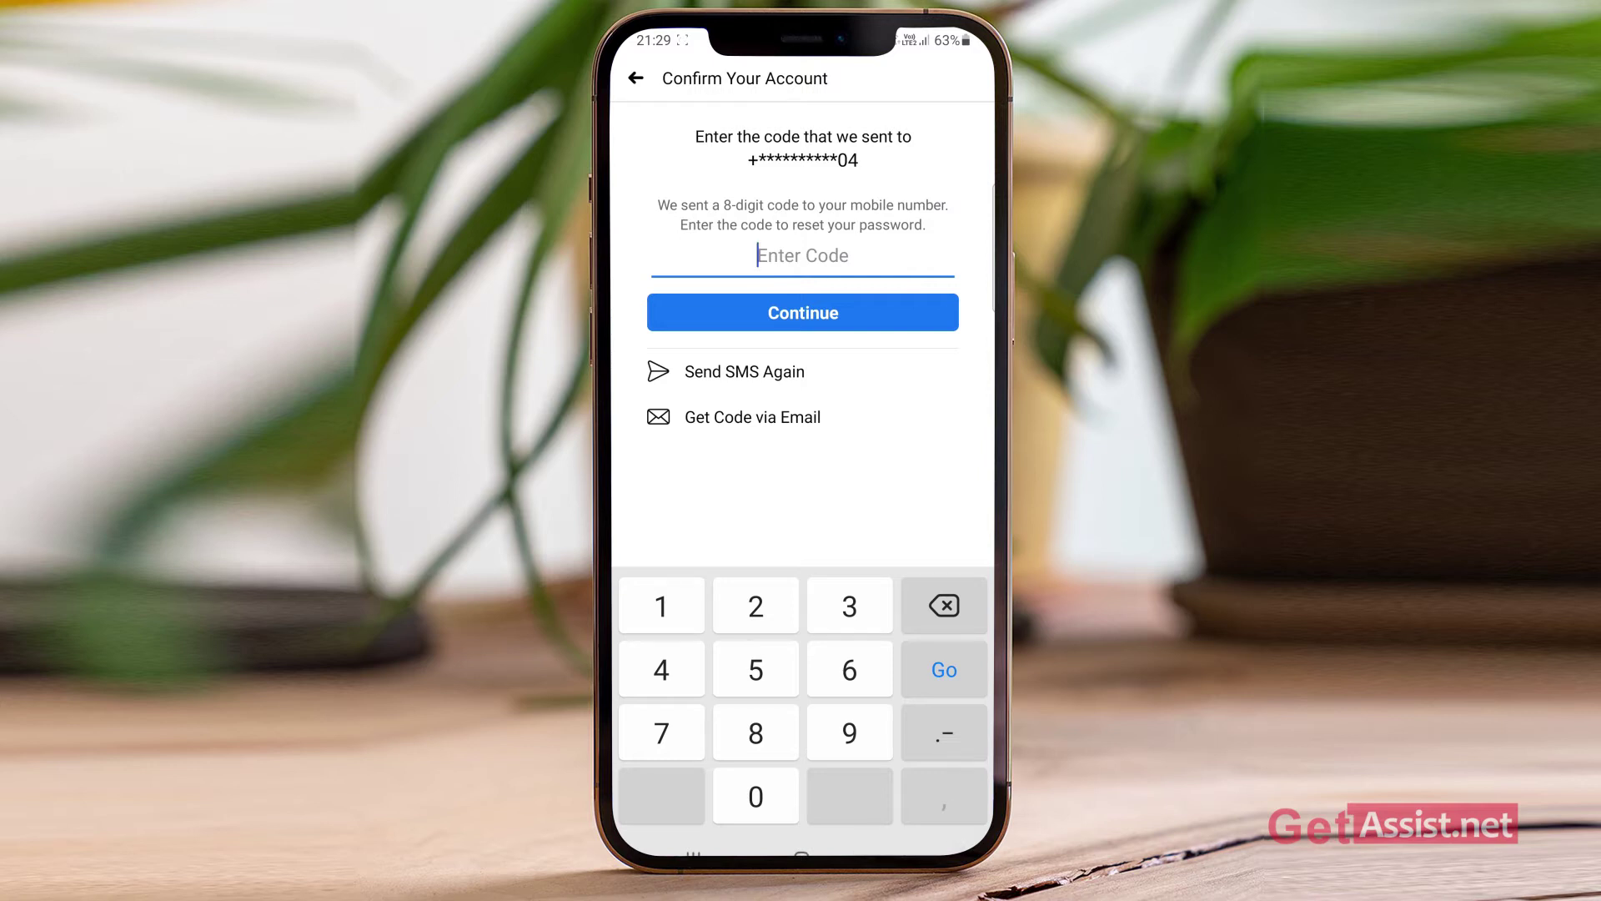
key(Escape)
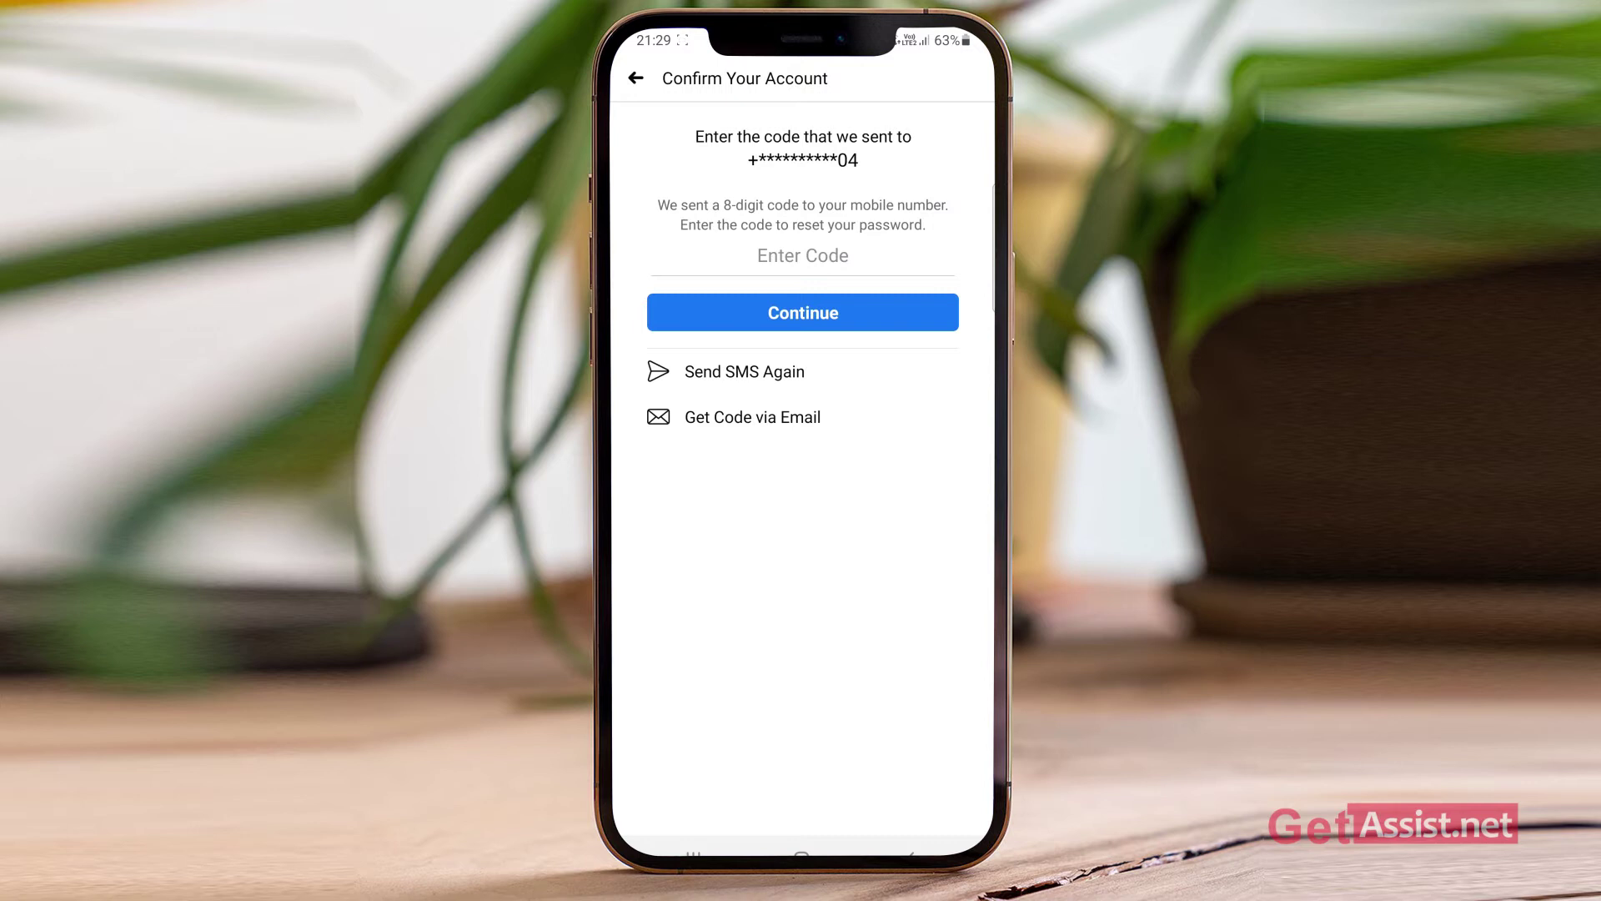
Step: Turn flight mode on and back off from Quick Settings to reset the connection
drag(800, 38, 801, 667)
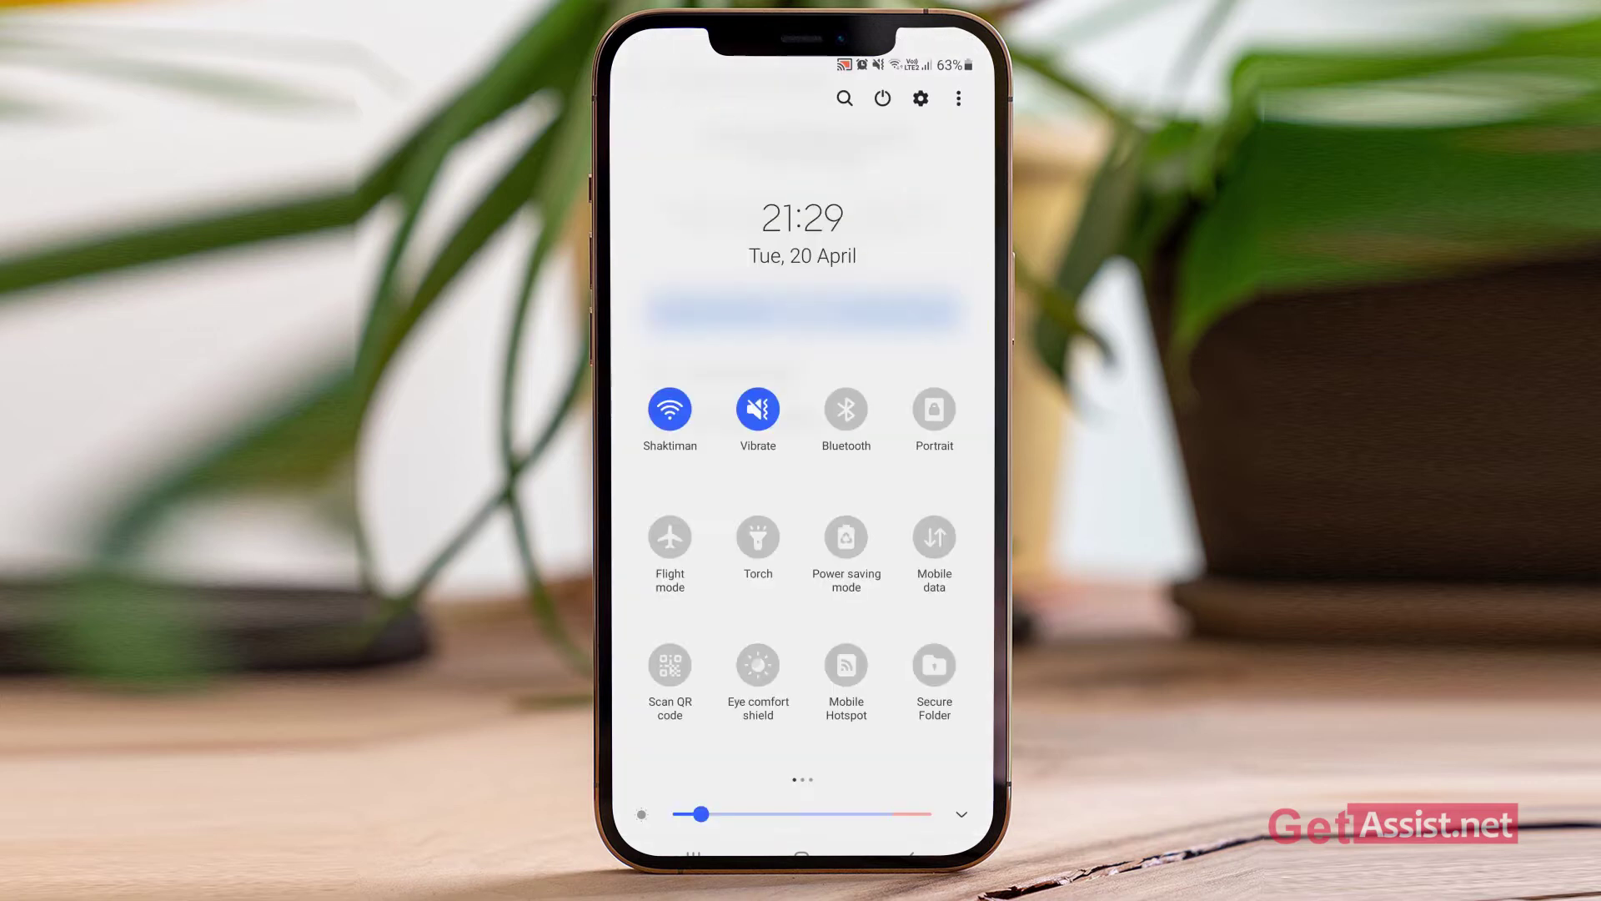
click(669, 537)
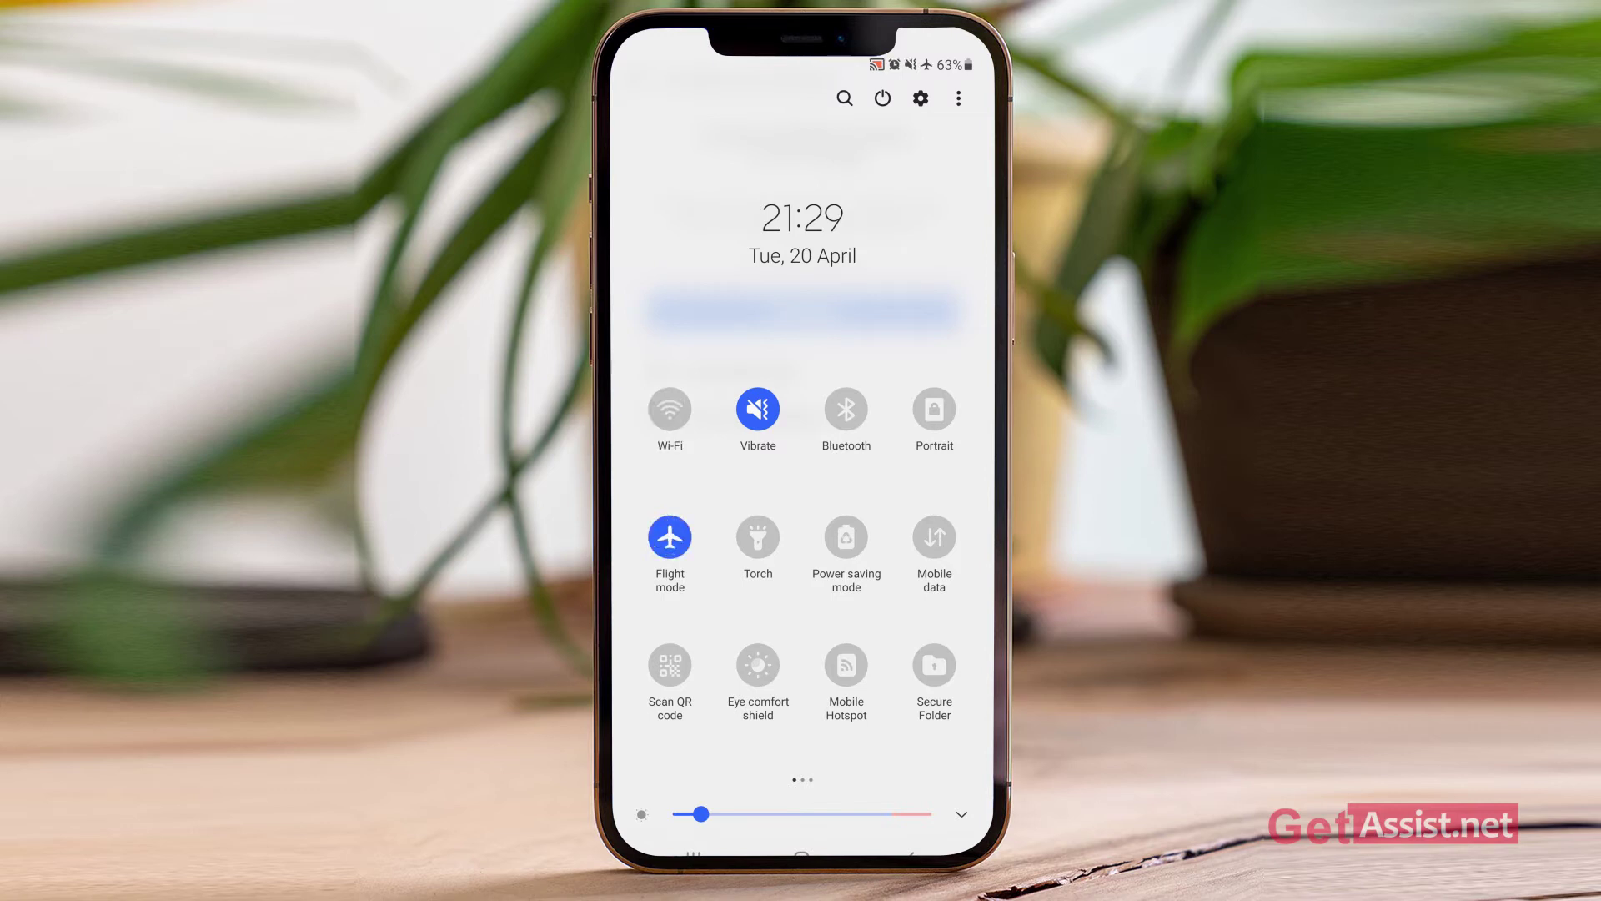
click(669, 537)
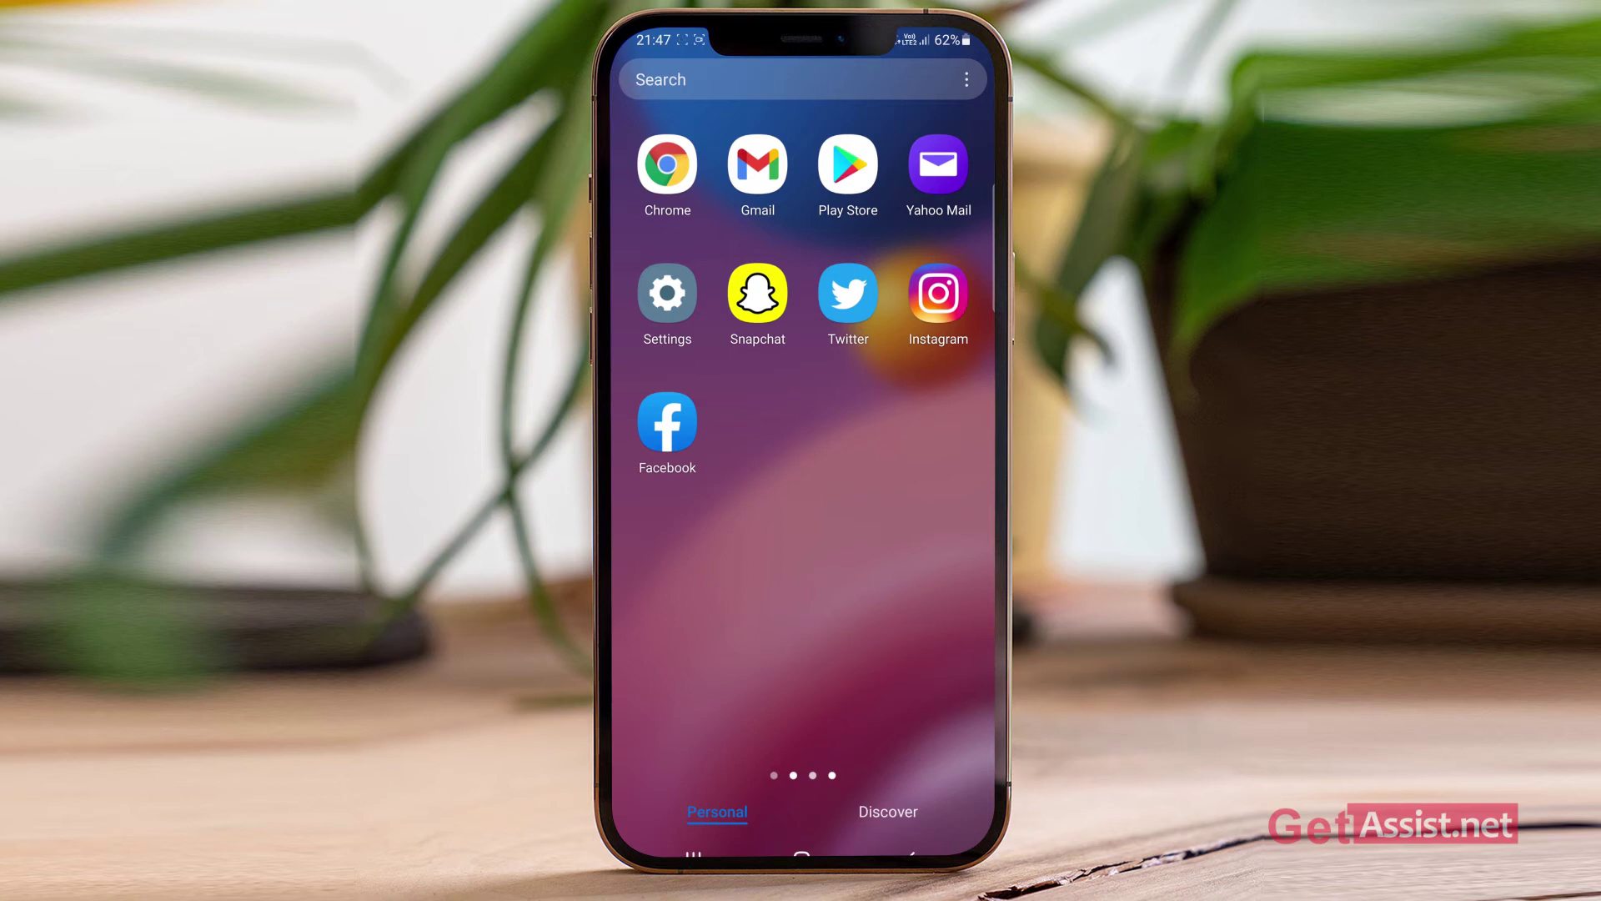
Step: Open the Play Store and search for Facebook from recent searches
click(847, 164)
click(776, 79)
click(708, 132)
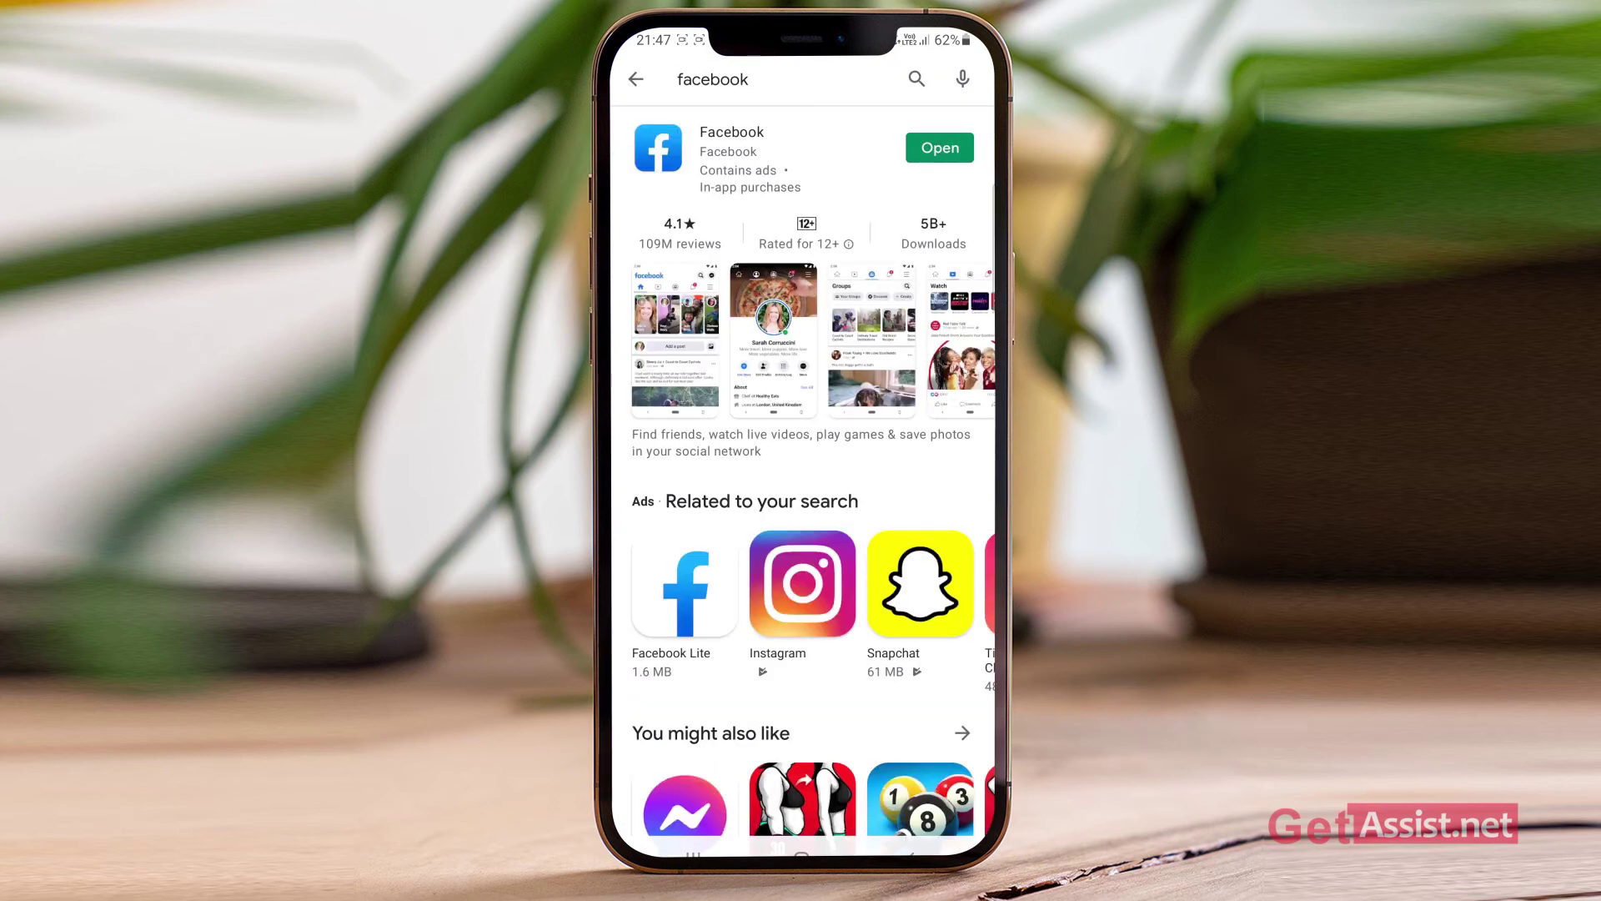
Step: Launch Facebook, then switch back through recent apps to its Play Store listing
click(940, 148)
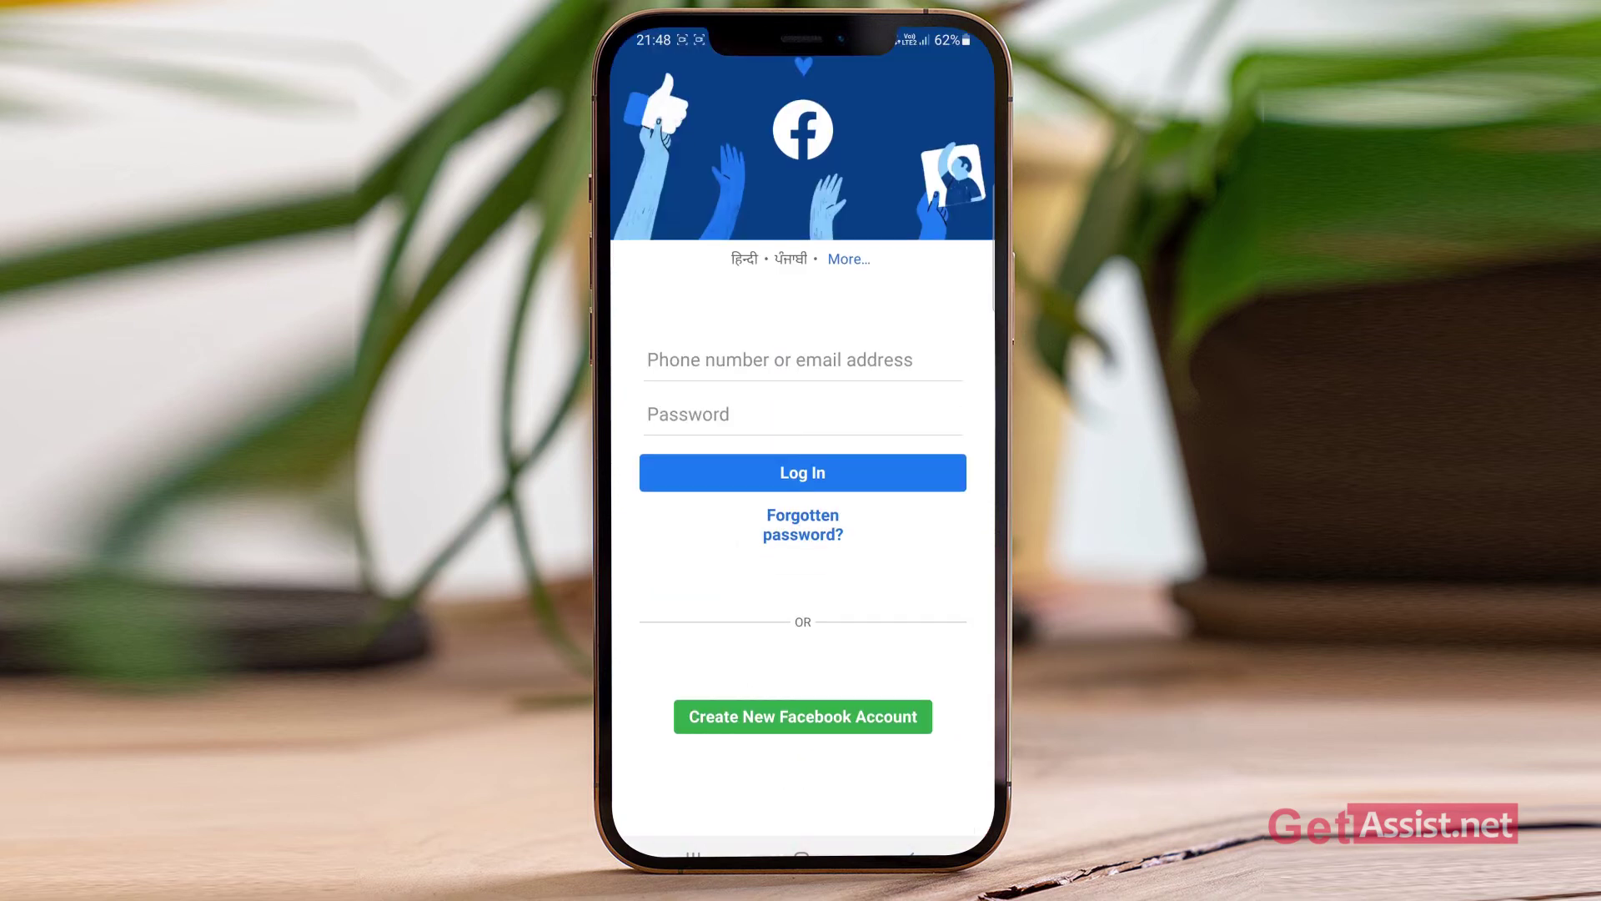
click(692, 854)
click(804, 393)
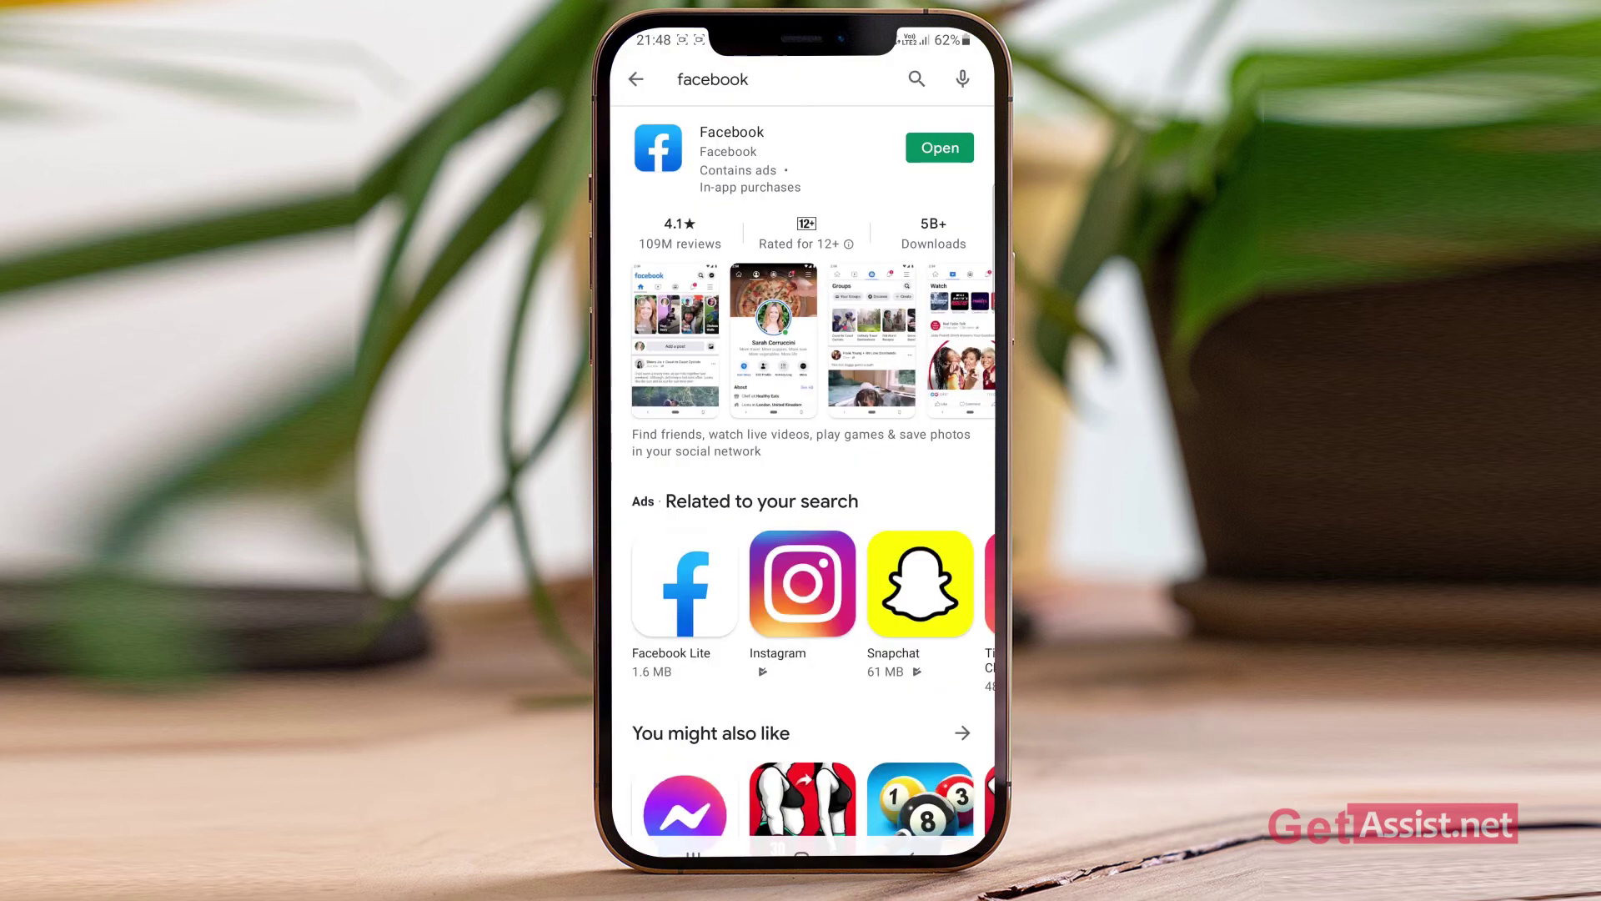
click(731, 142)
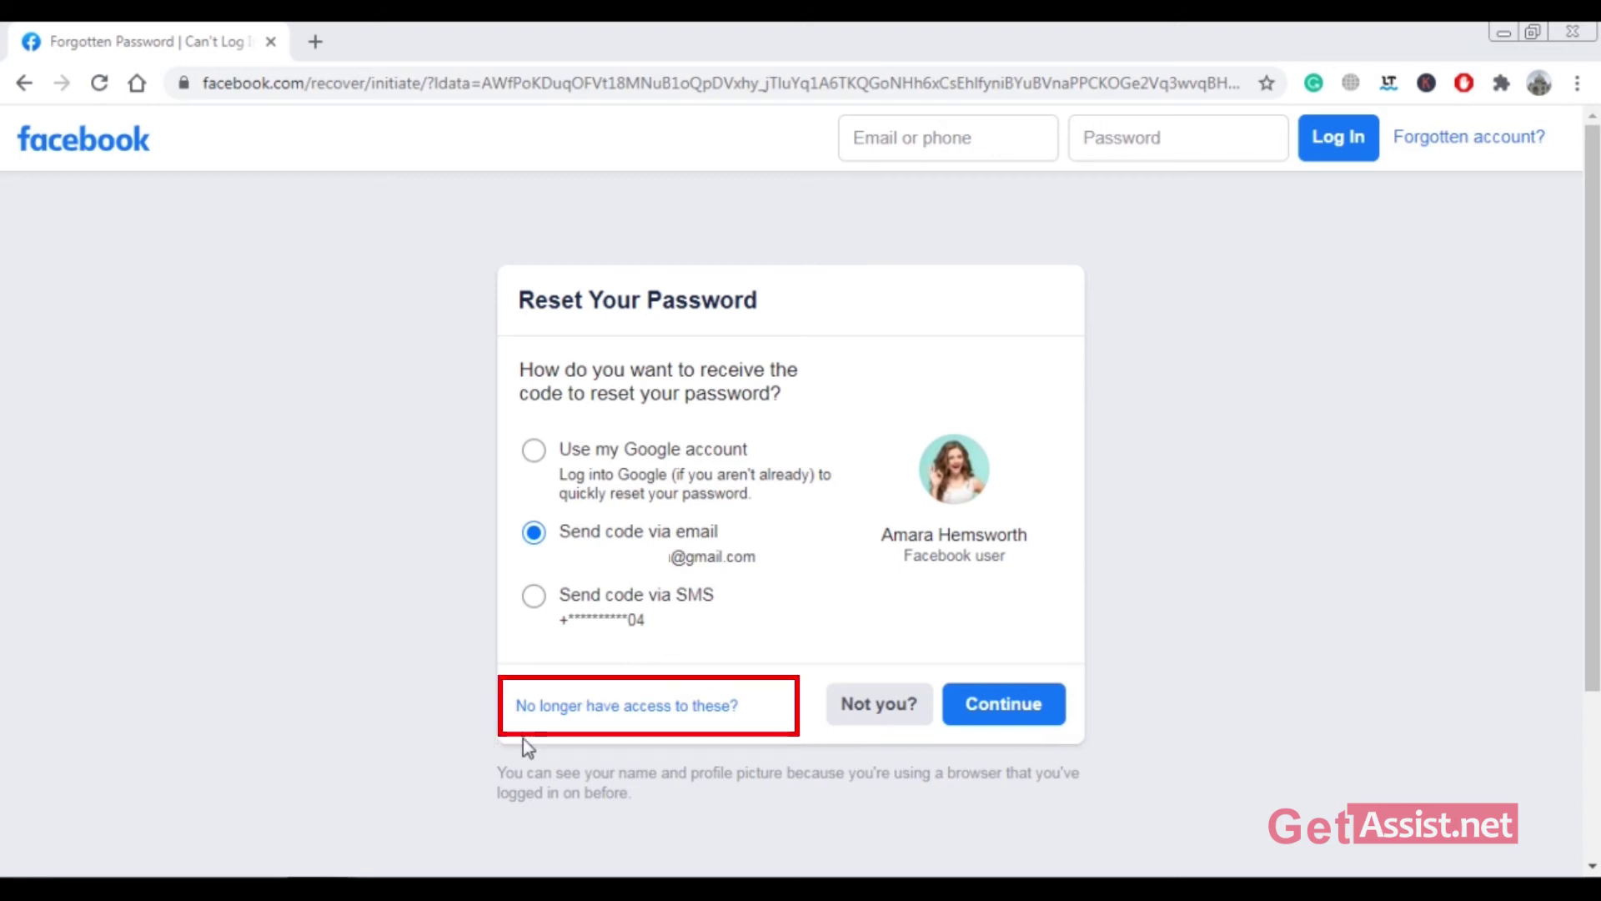
Step: Report no access to the recovery options and submit a new email address in both fields
click(667, 708)
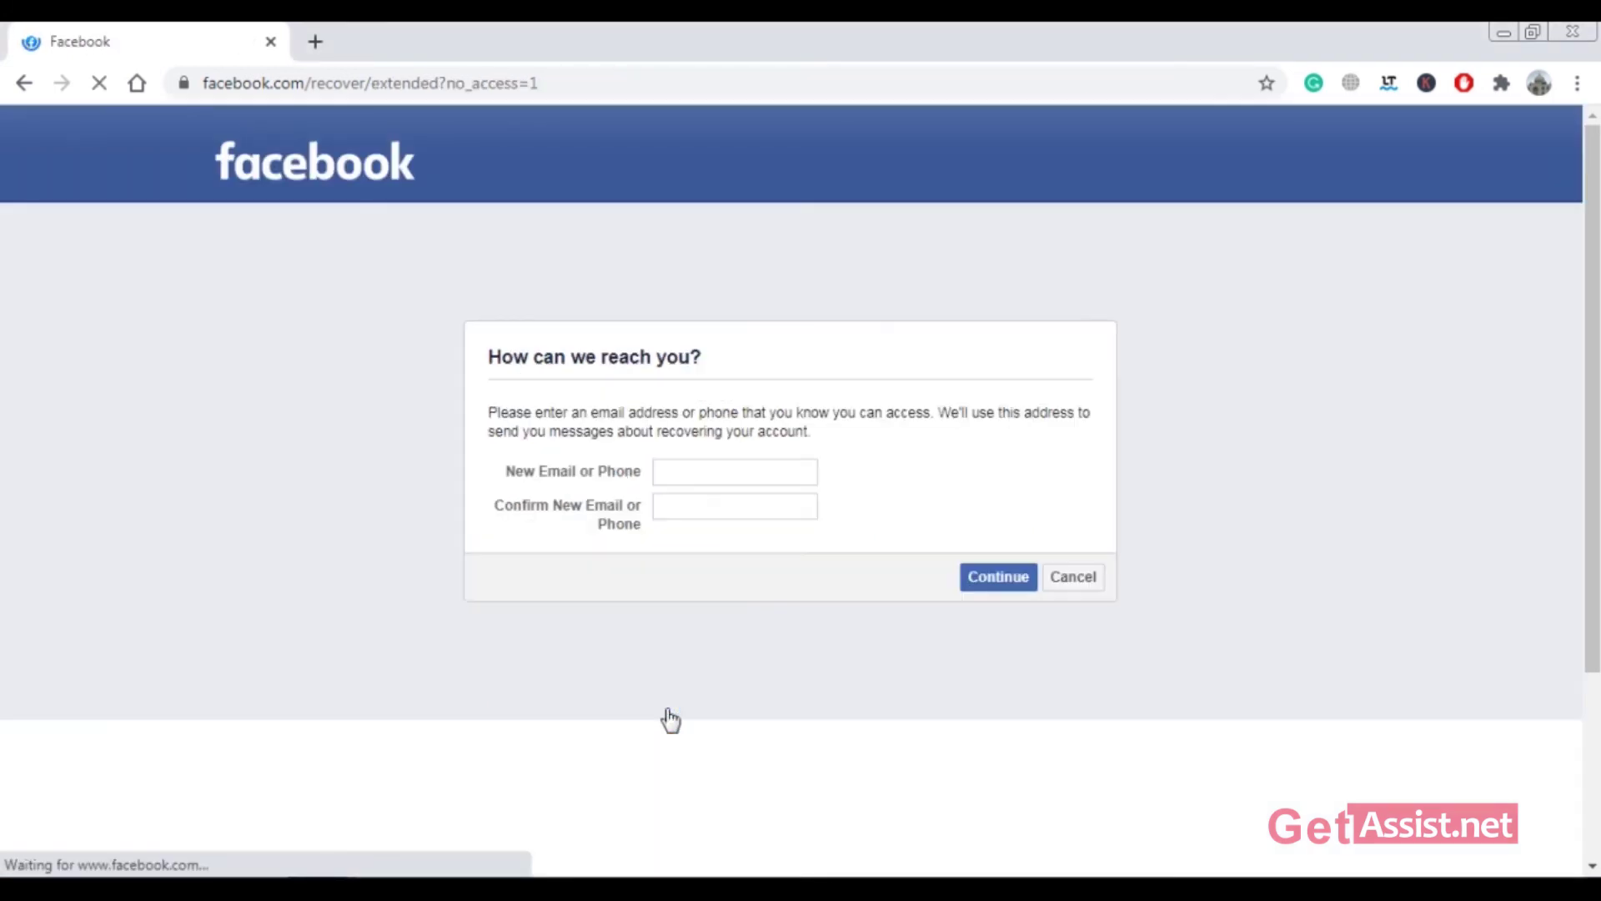
click(713, 469)
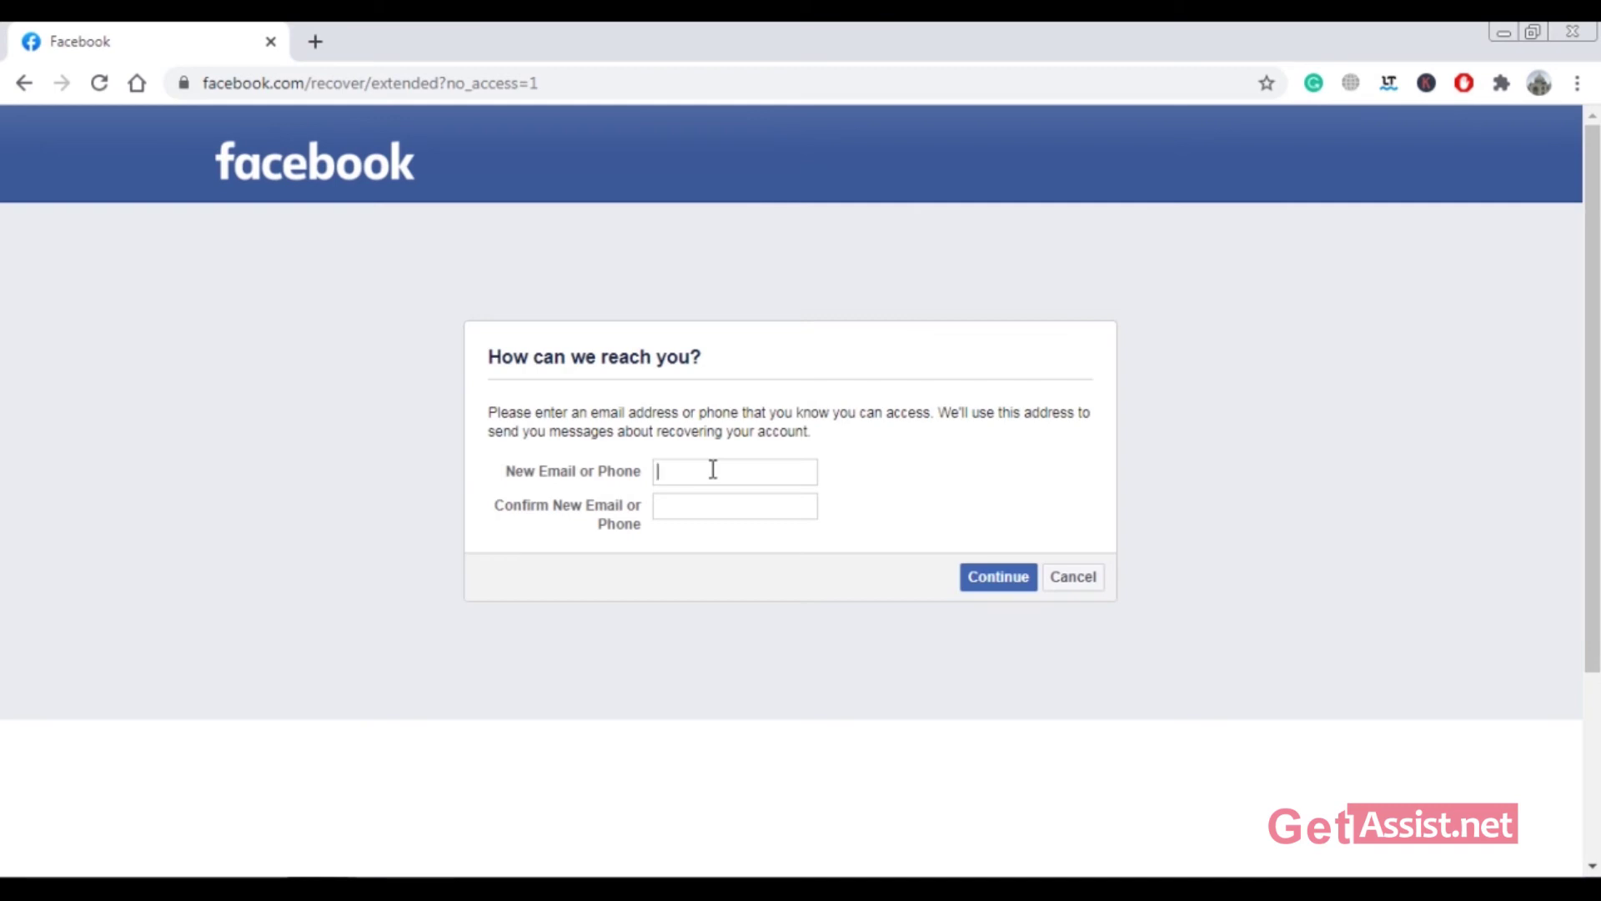
key(ctrl+a)
click(707, 509)
key(ctrl+v)
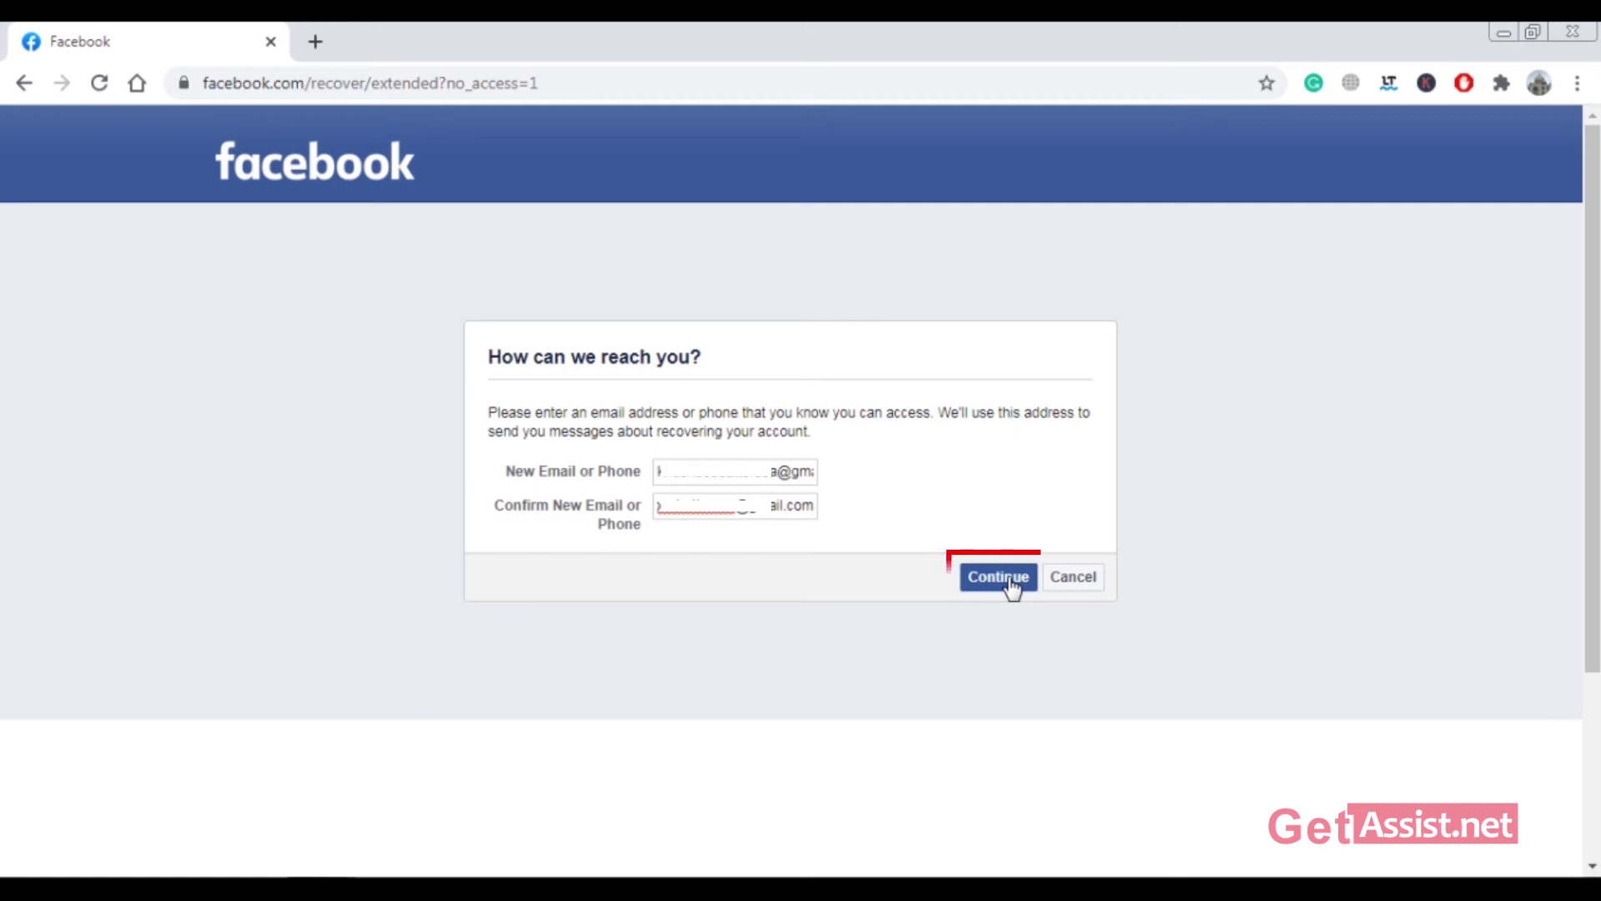
click(998, 577)
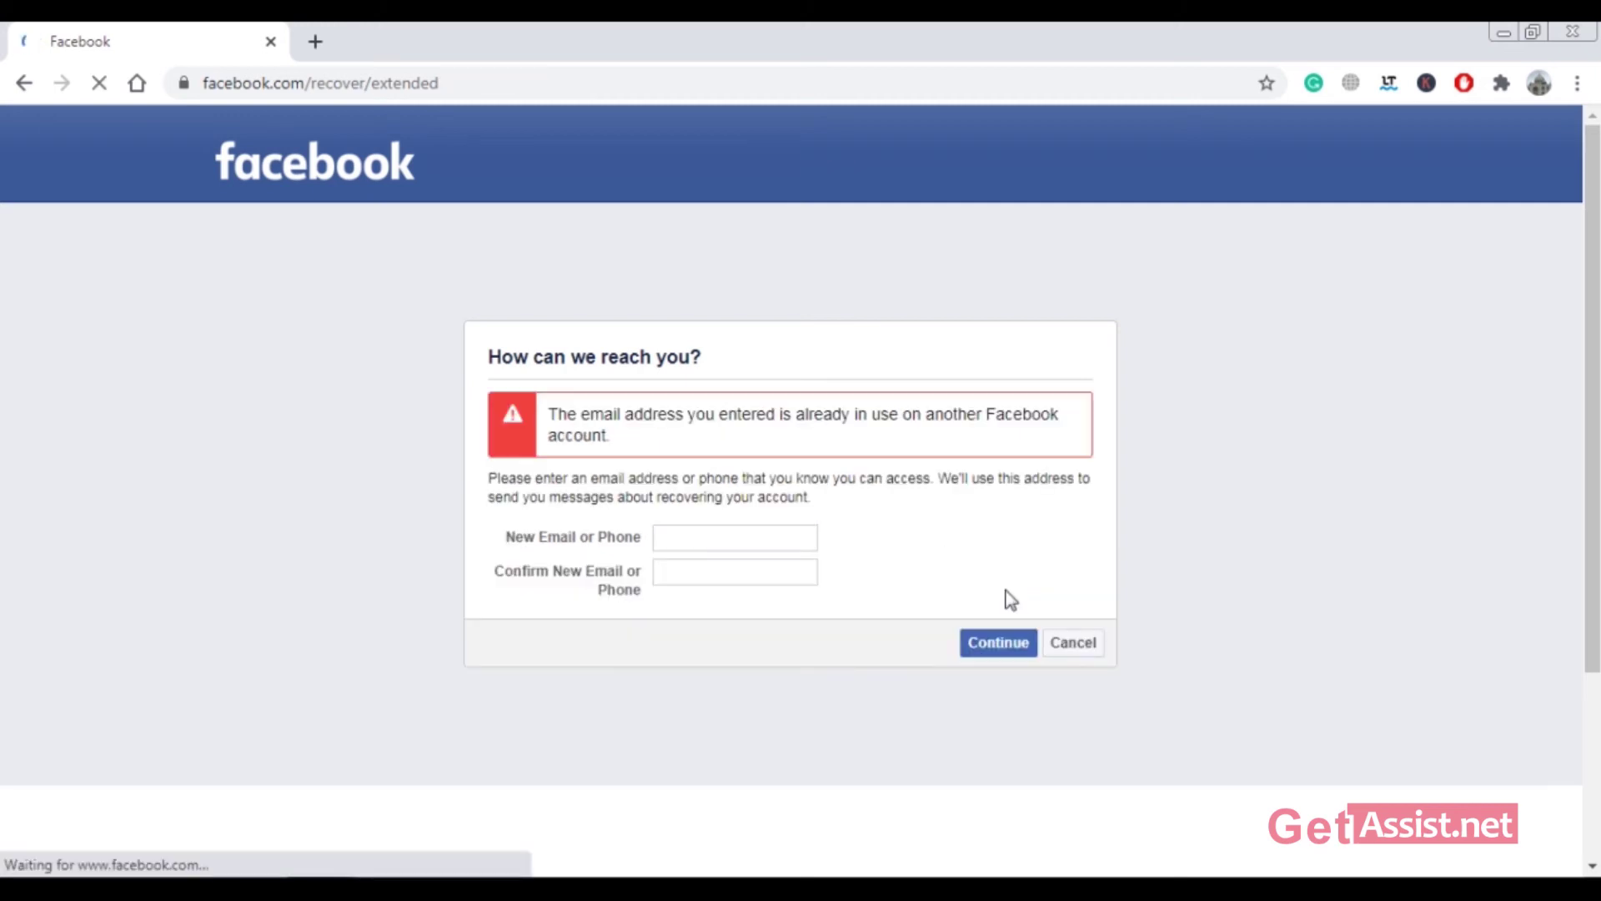
Step: Enter a different new email address, fill the confirmation field with it, and submit
click(741, 536)
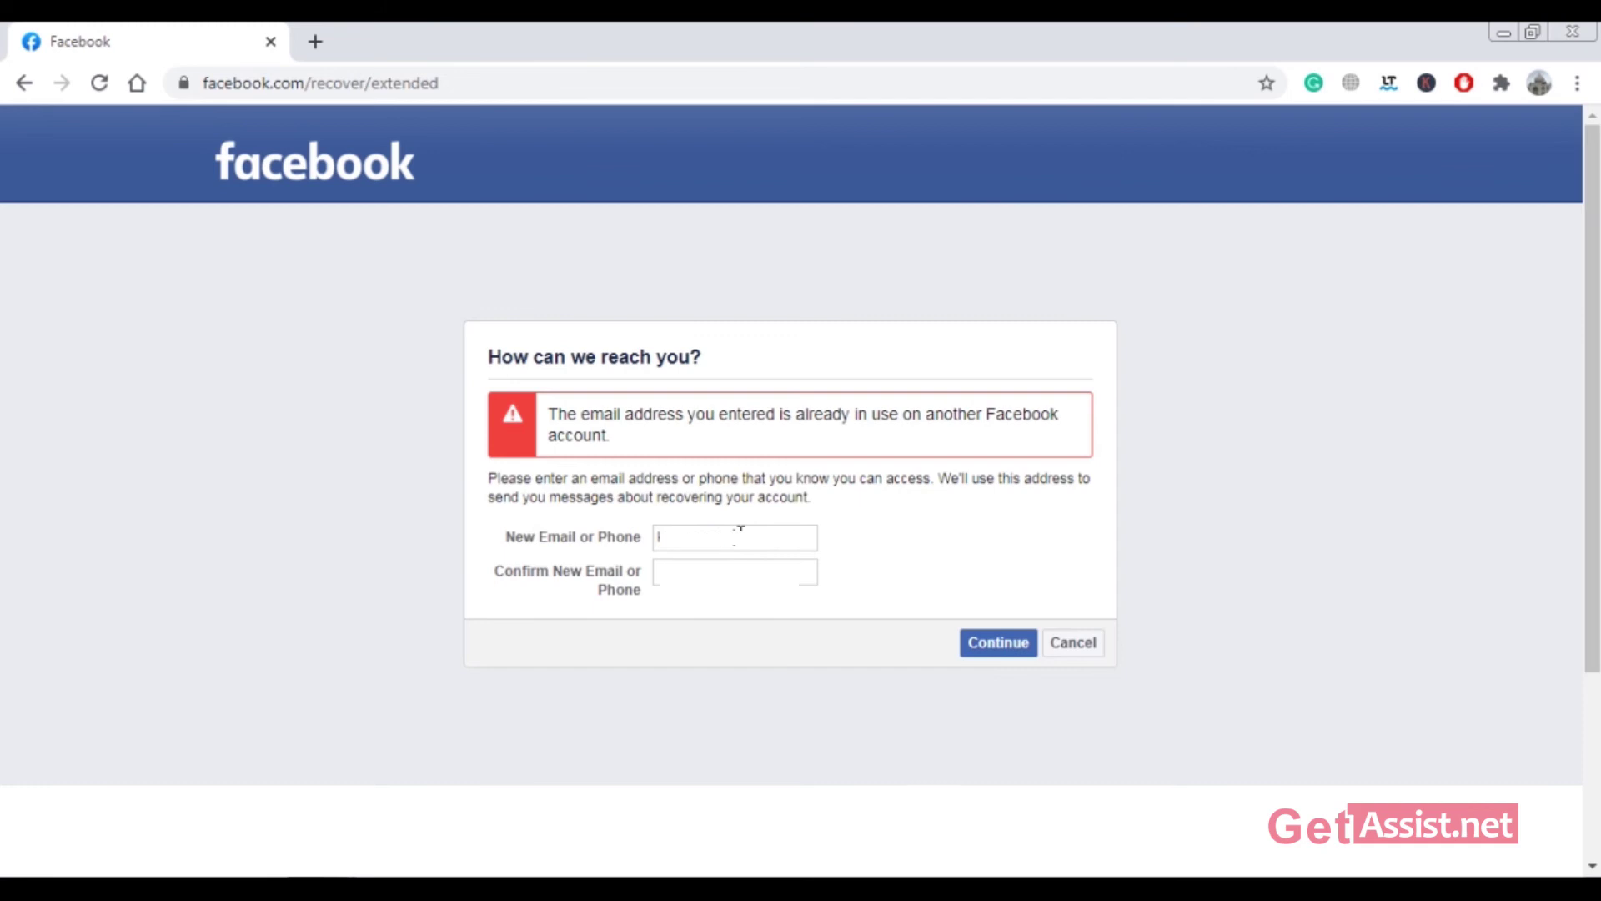
text(@gmail.co)
text(mail.com)
key(ctrl+a)
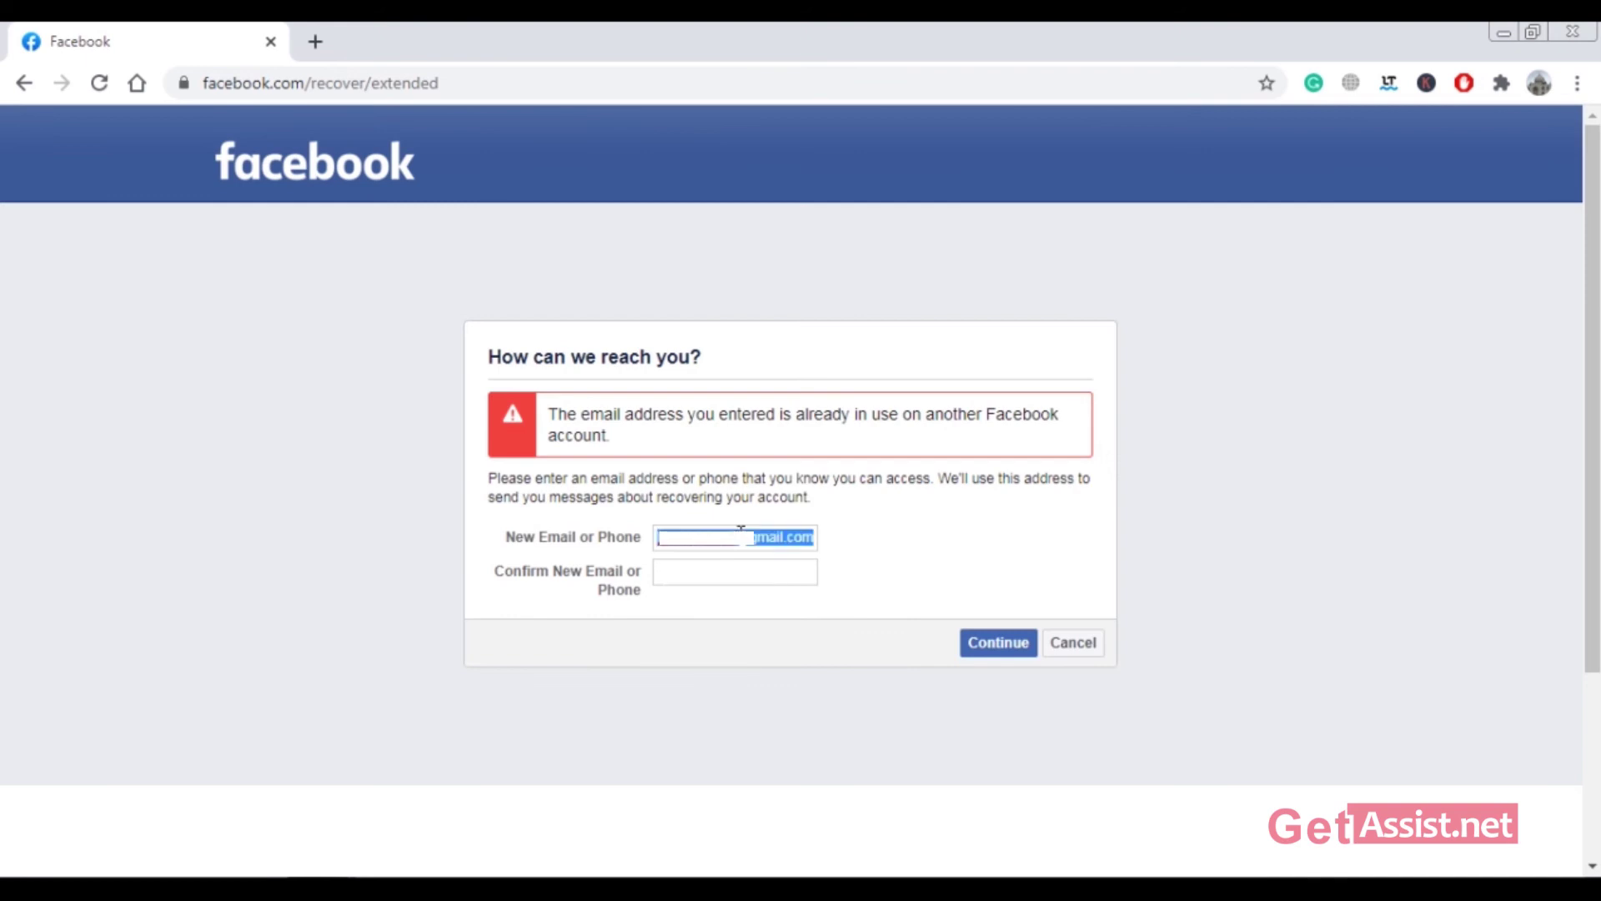
click(754, 572)
click(886, 604)
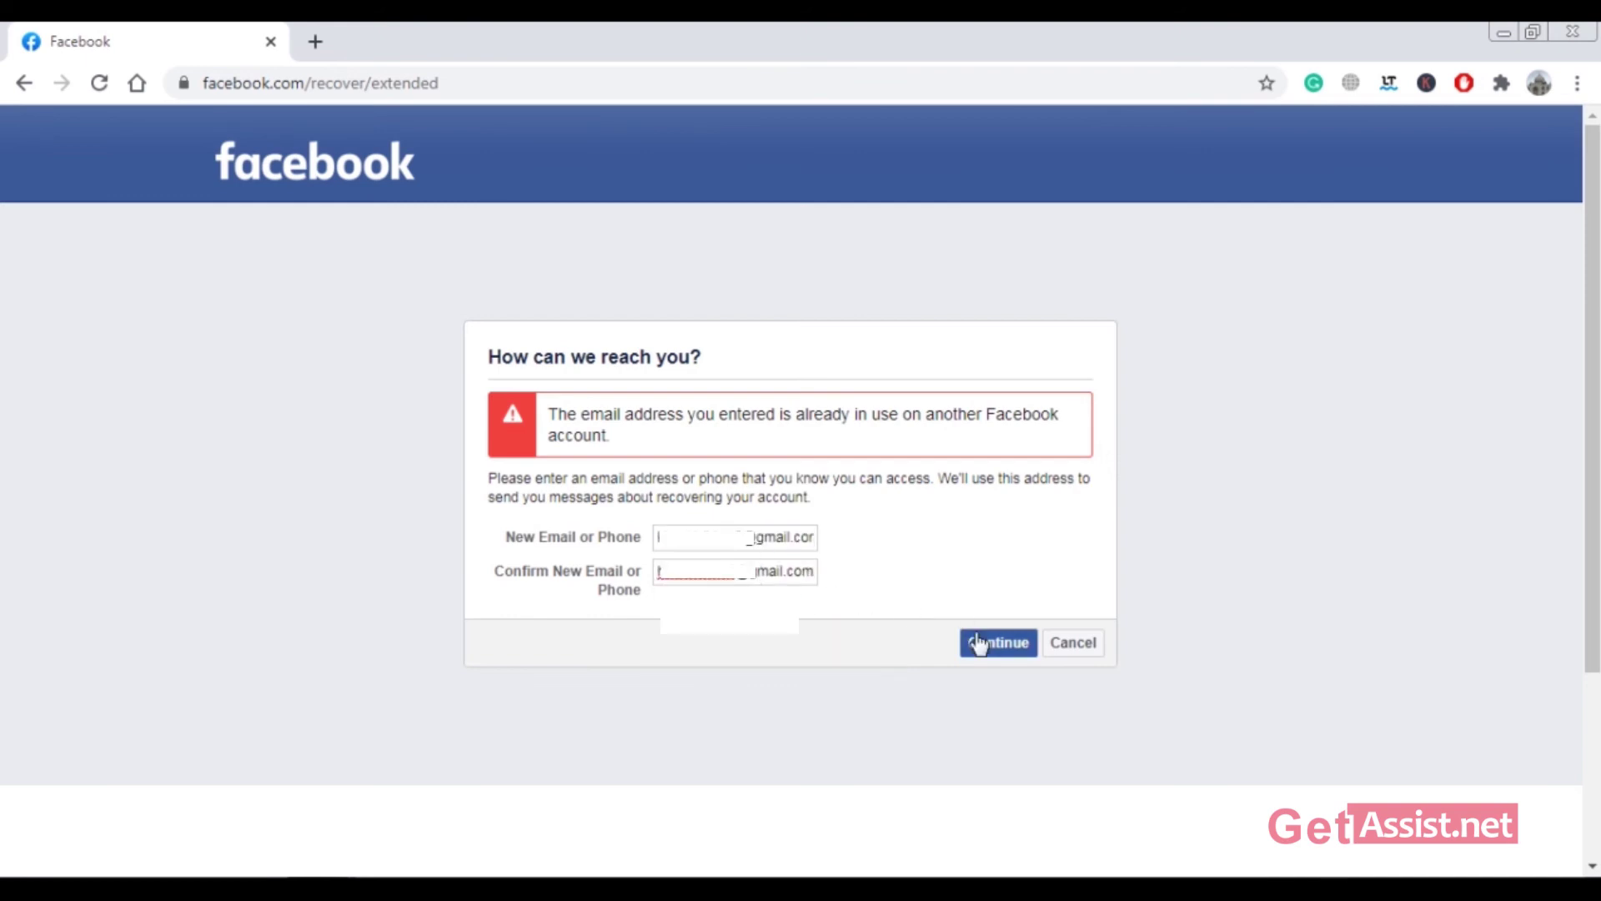
click(1012, 658)
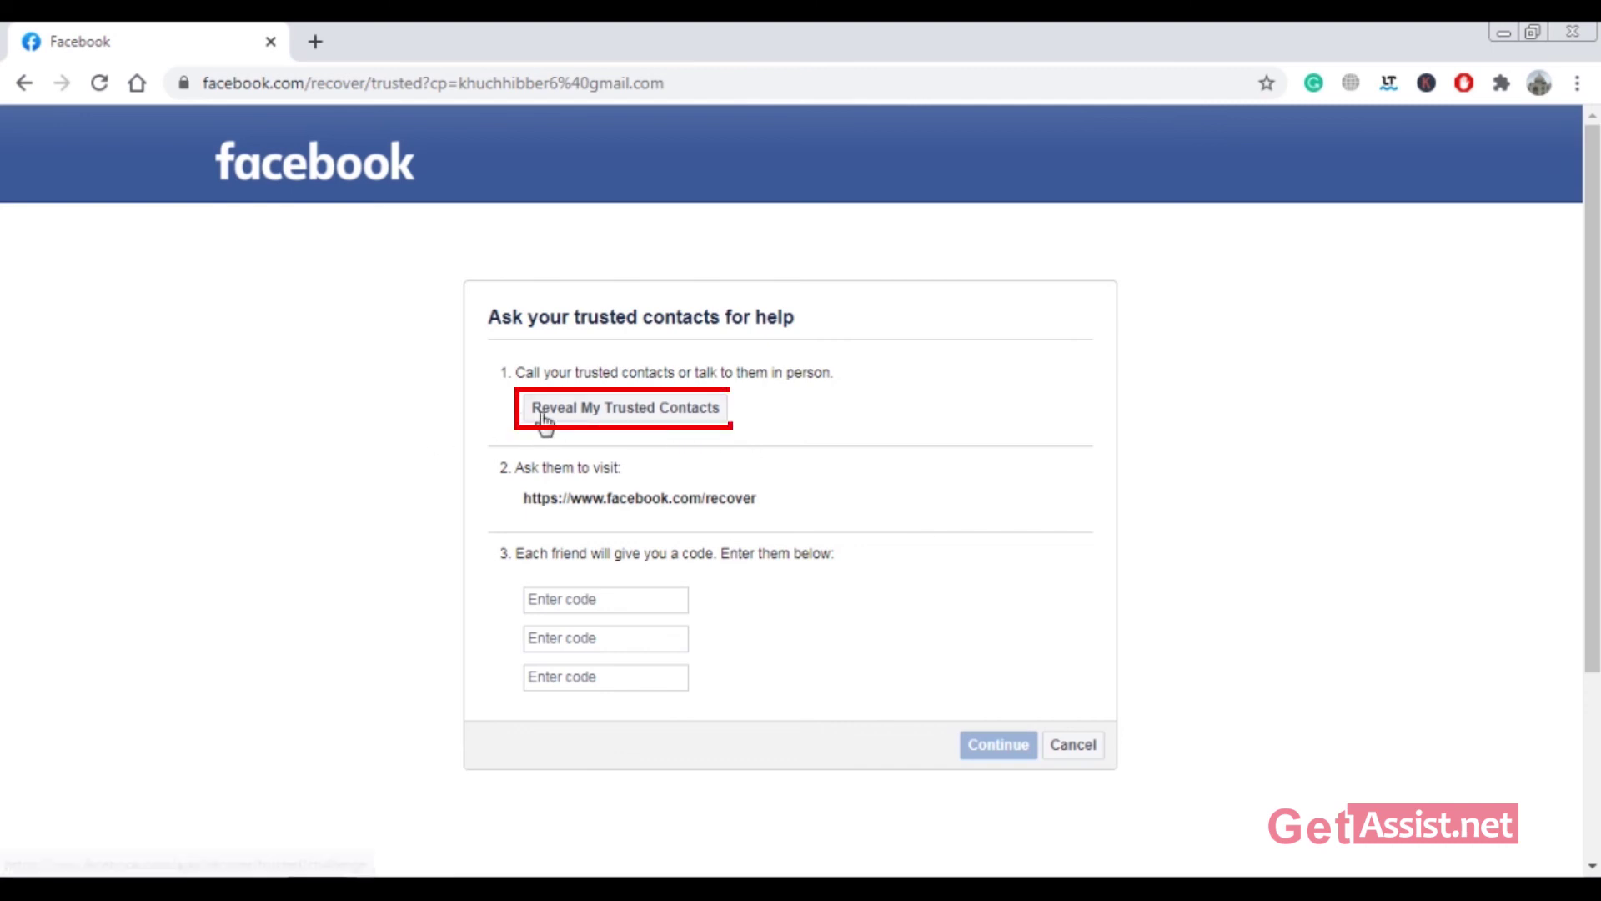
Step: Reveal the trusted contacts by confirming a trusted friend's full name
click(676, 427)
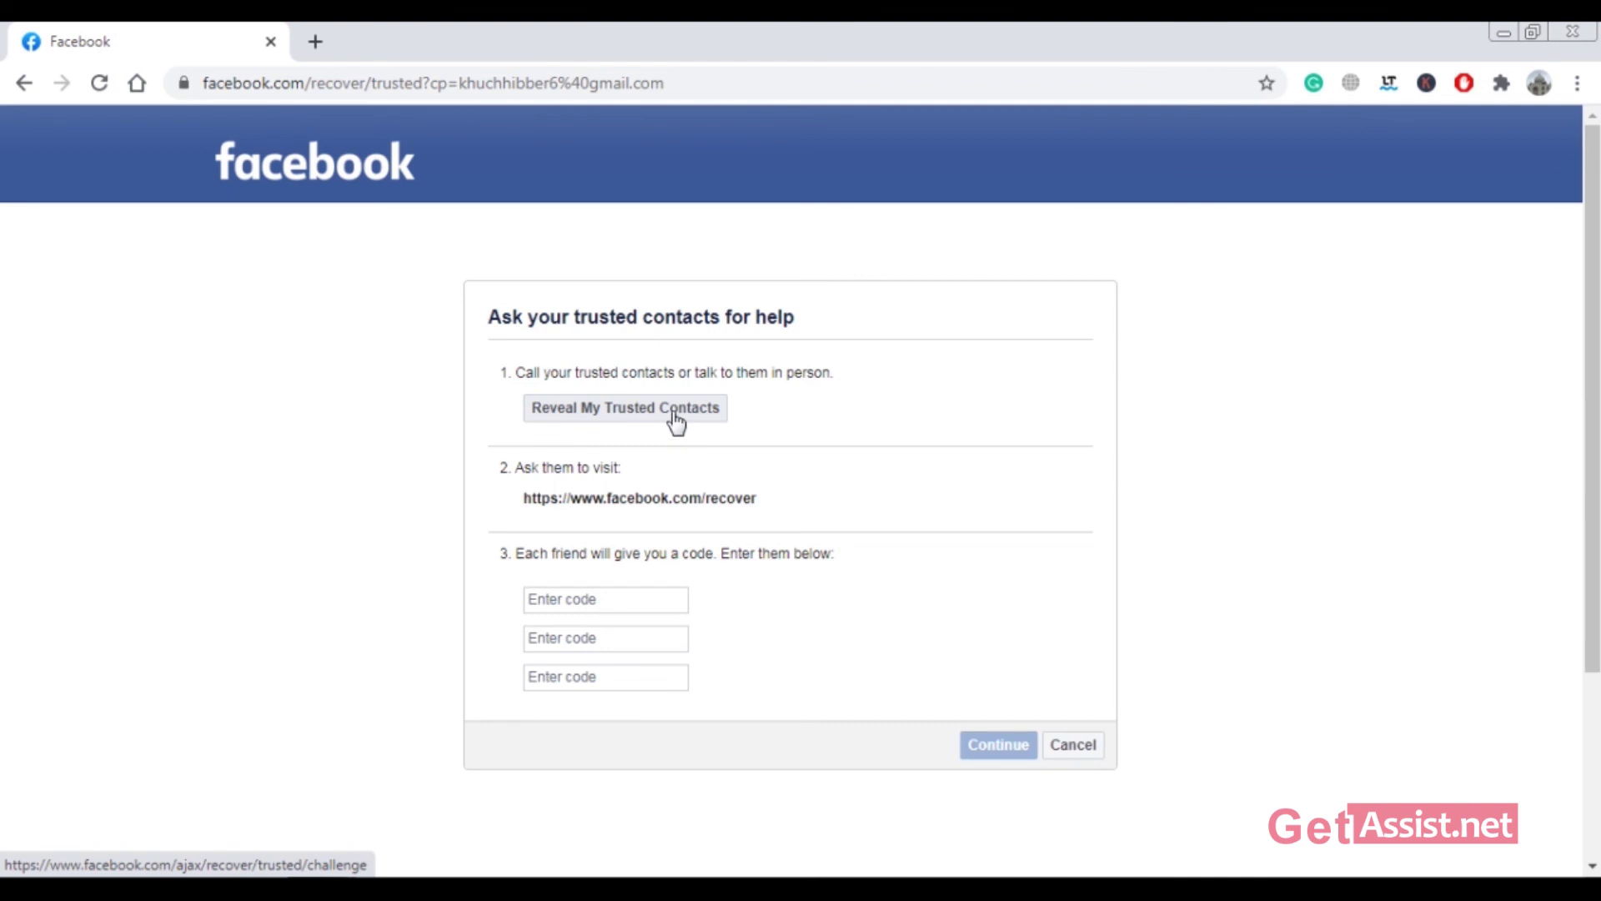
click(673, 424)
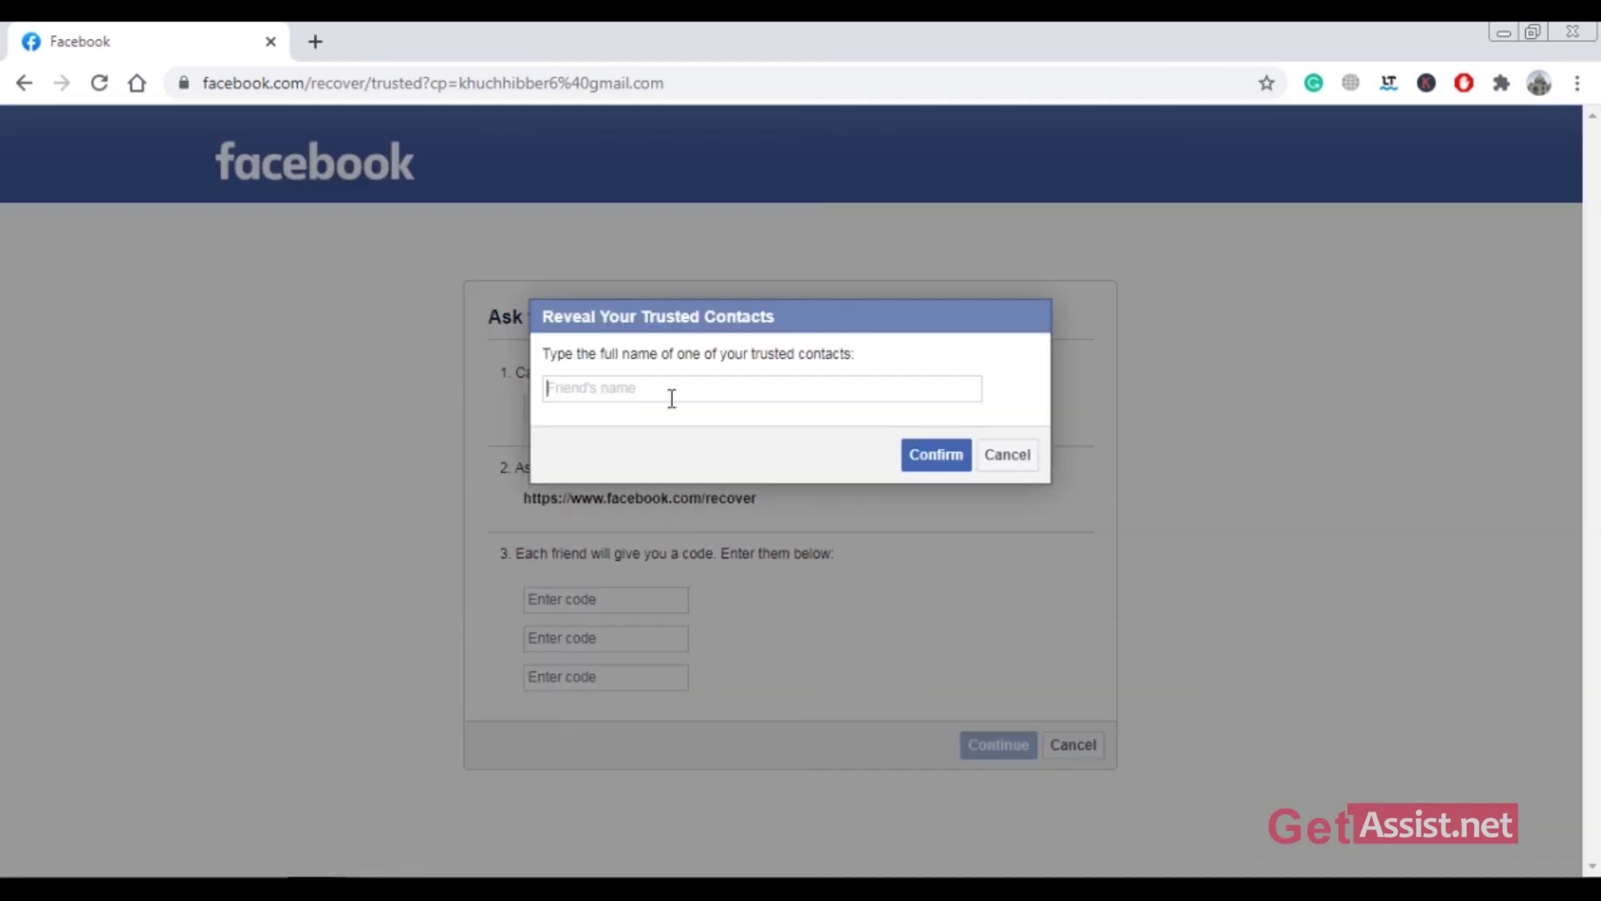
click(935, 457)
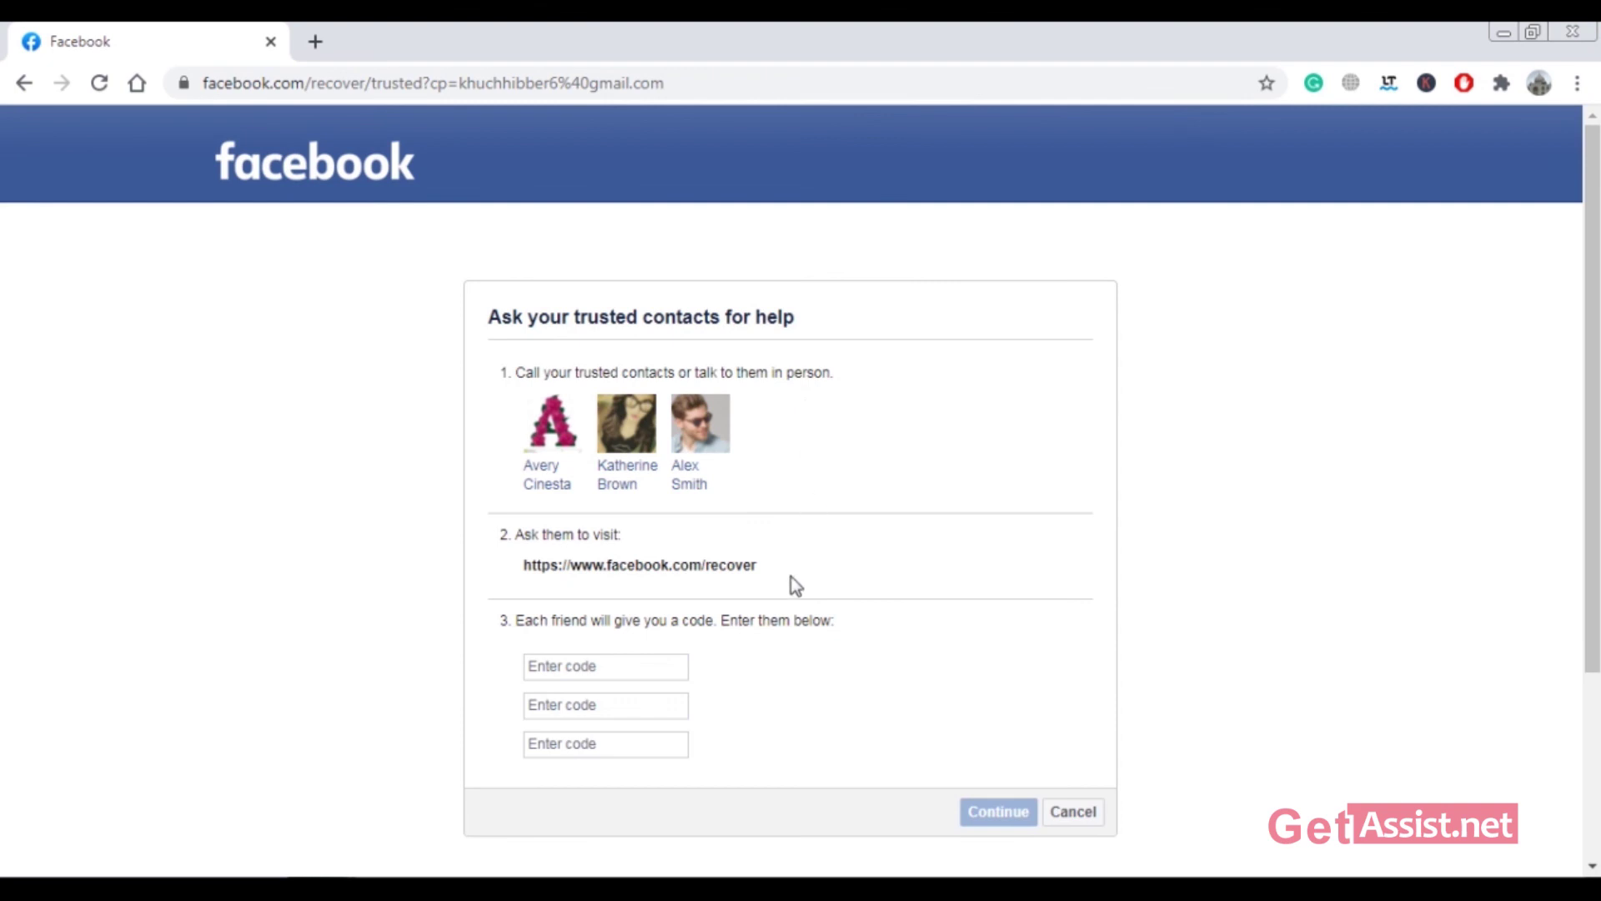
Step: Review the three listed trusted contacts and the facebook.com/recover link
drag(779, 577, 606, 584)
click(842, 652)
scroll(847, 693, down, 3)
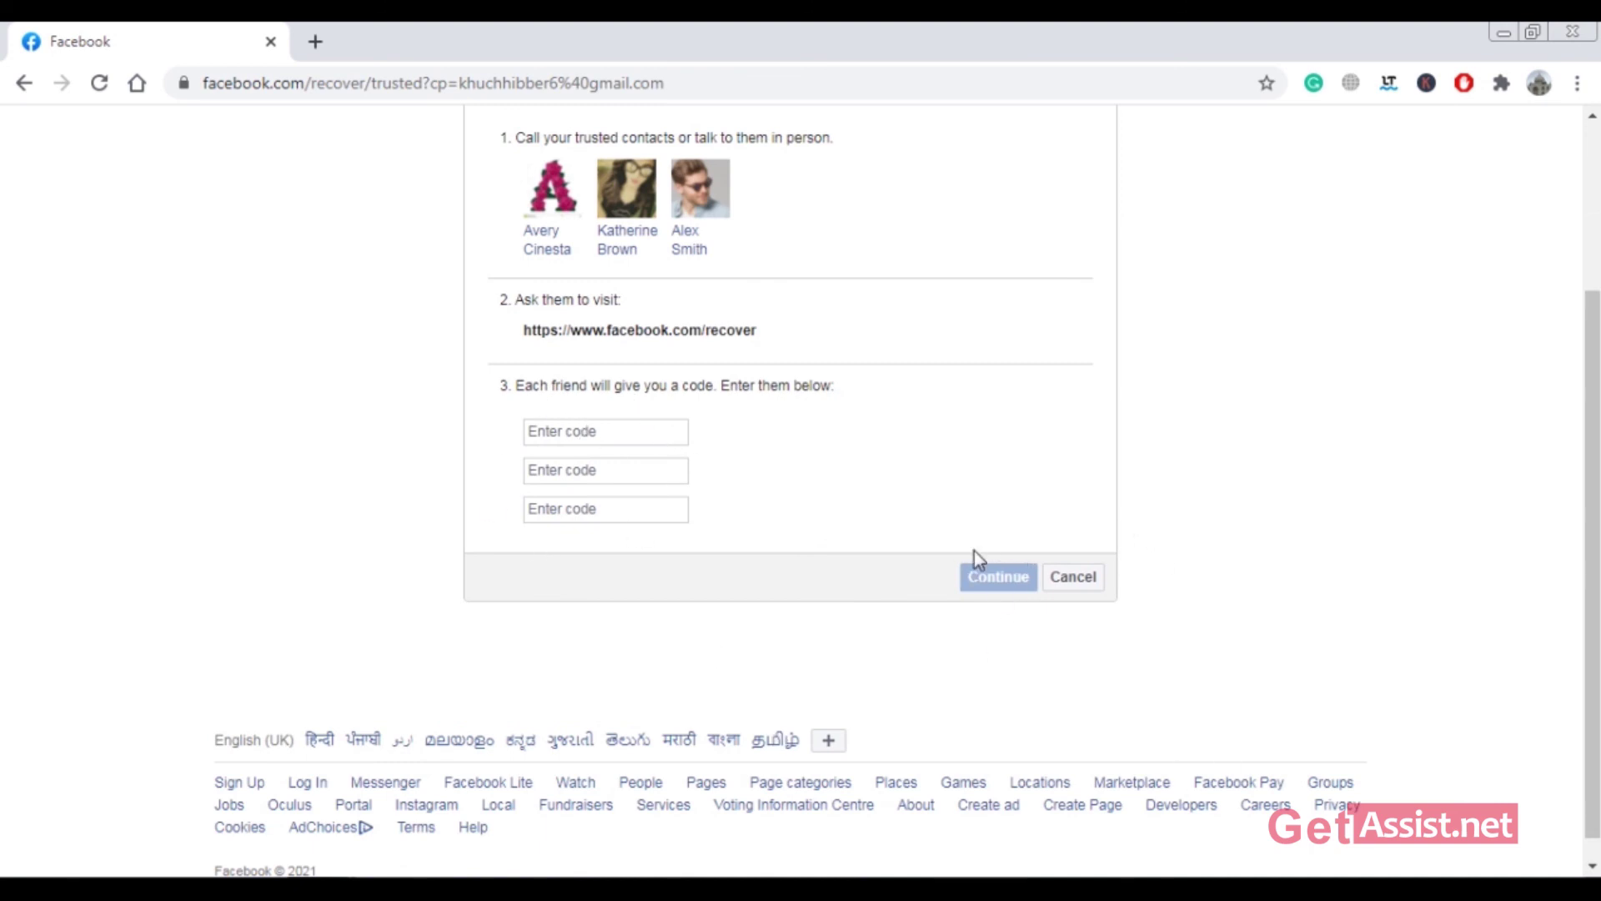
scroll(967, 708, up, 3)
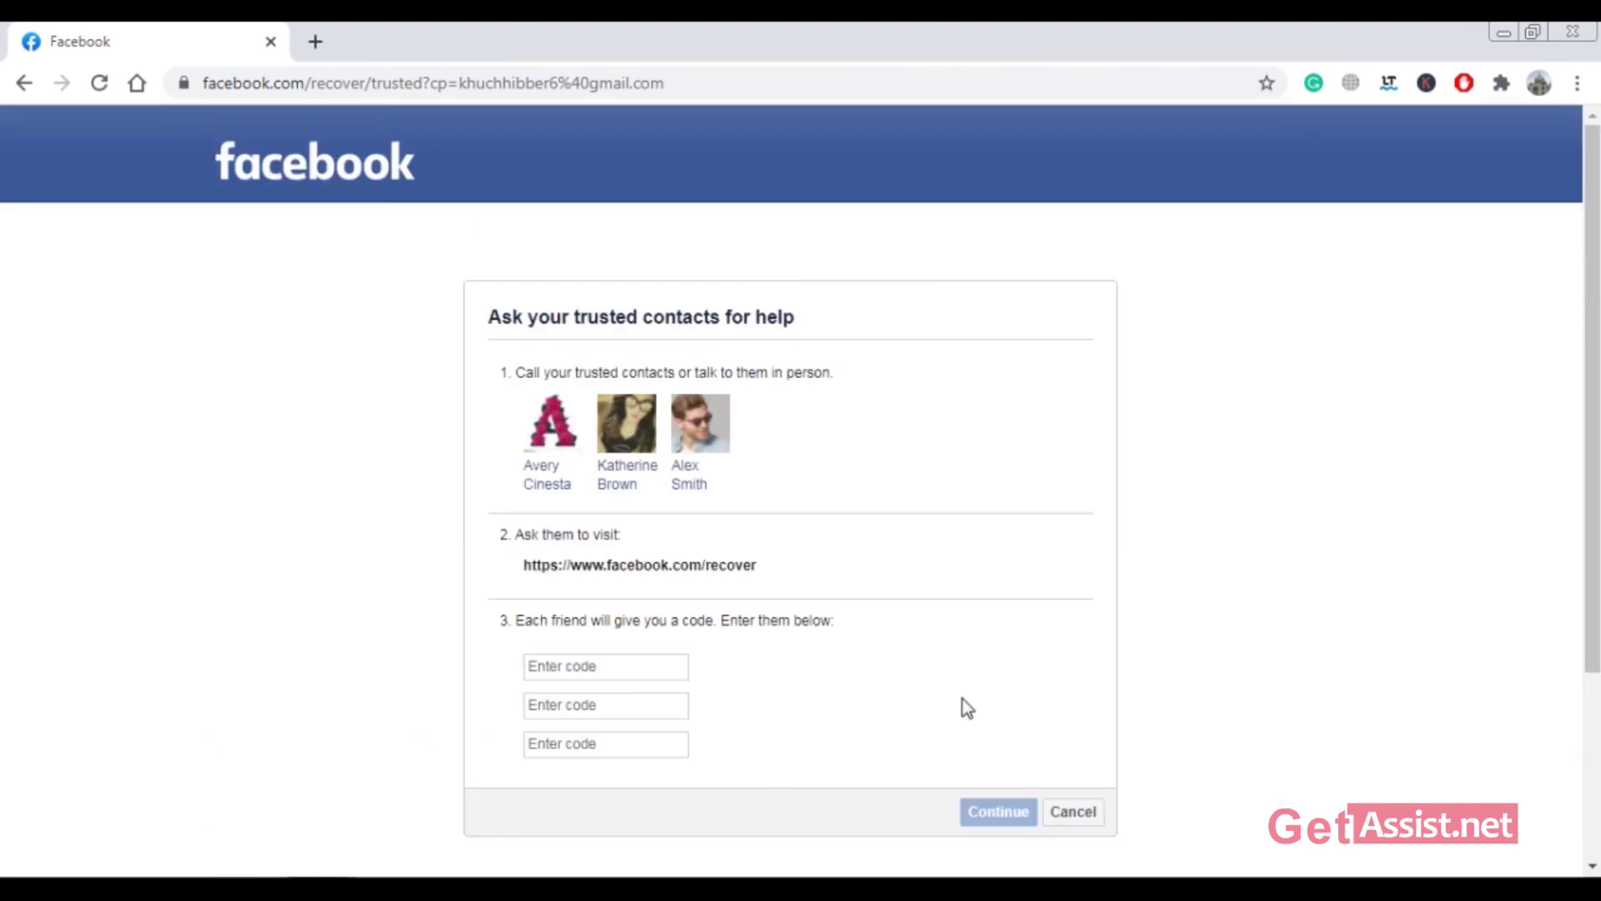